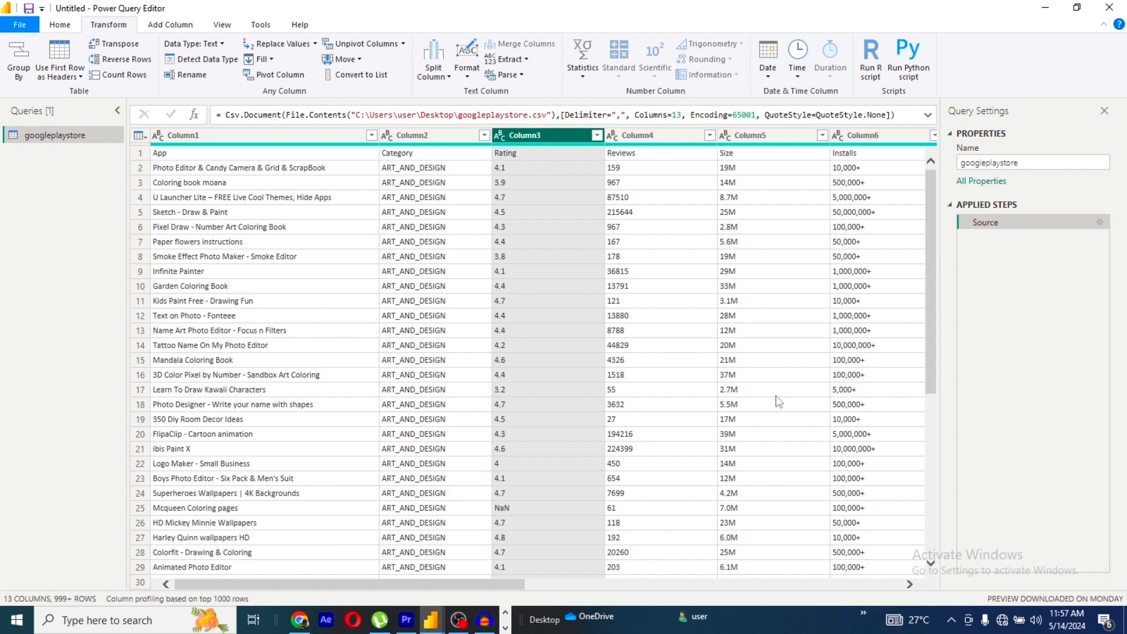
# Step: Remove Column7, which holds the Type data, from the googleplaystore query
pyautogui.moveTo(411, 586); pyautogui.dragTo(514, 592)
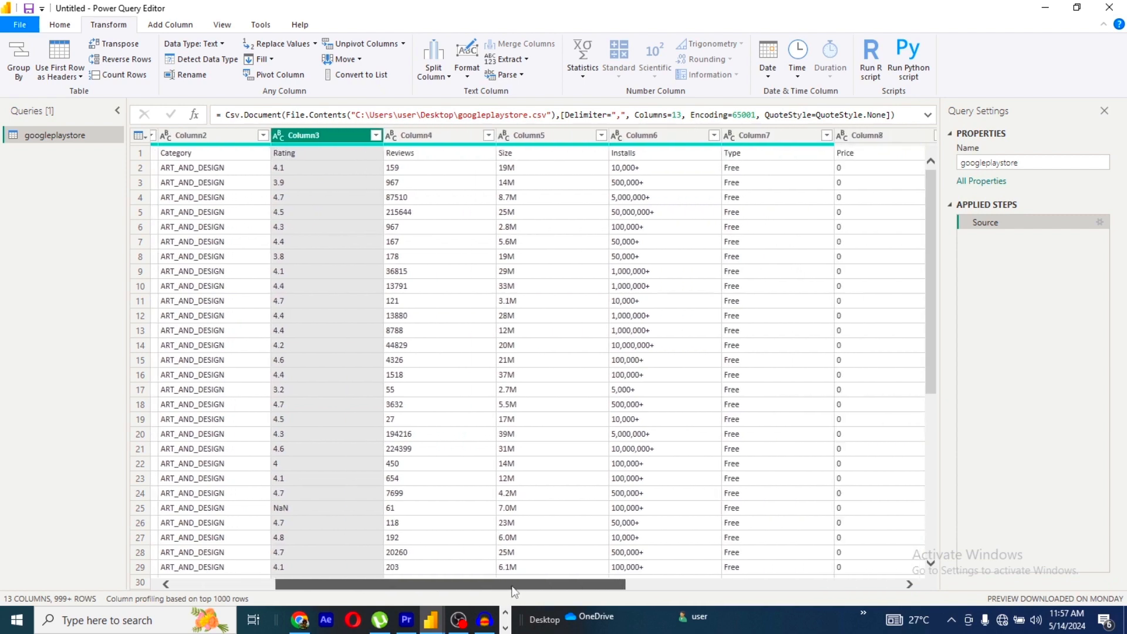
pyautogui.moveTo(514, 592); pyautogui.dragTo(532, 592)
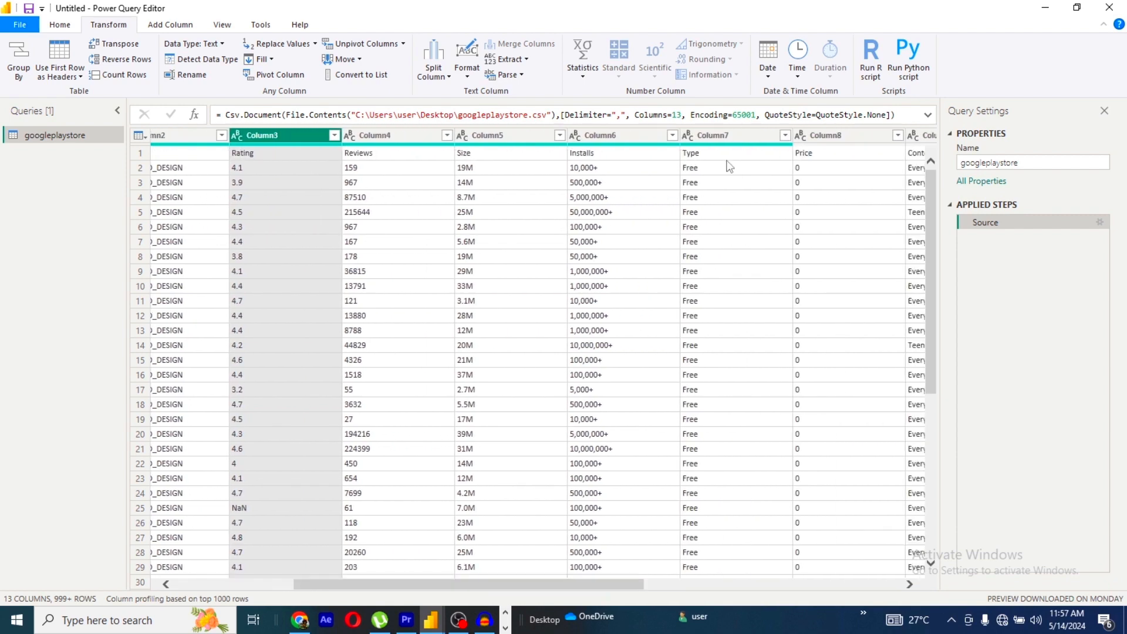
pyautogui.click(728, 159)
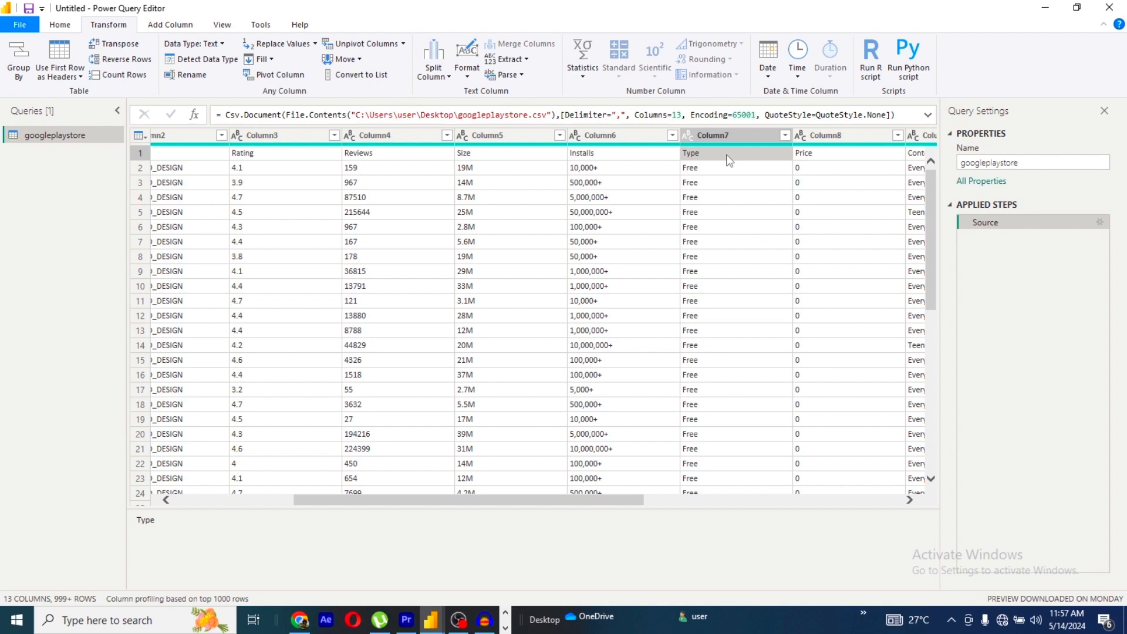
pyautogui.click(737, 135)
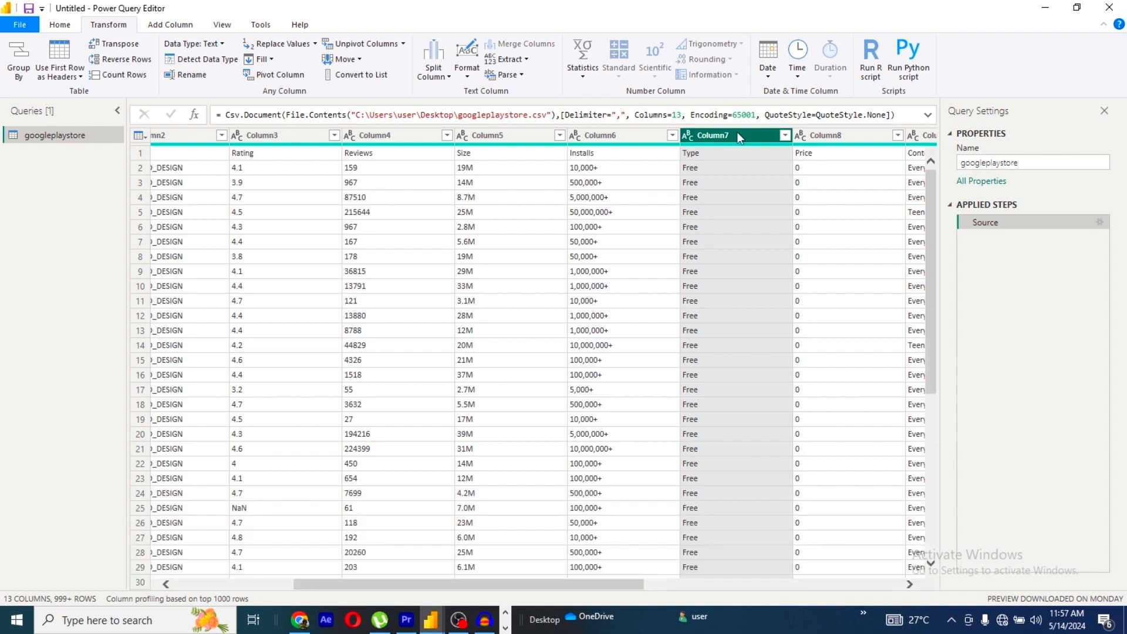
pyautogui.rightClick(737, 131)
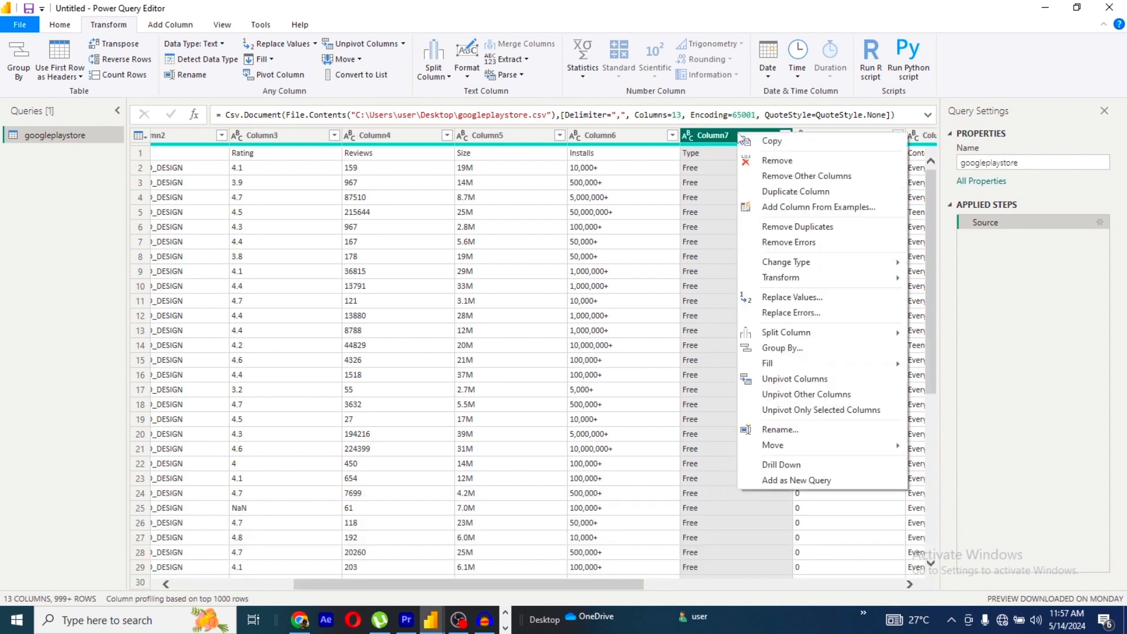
pyautogui.click(785, 167)
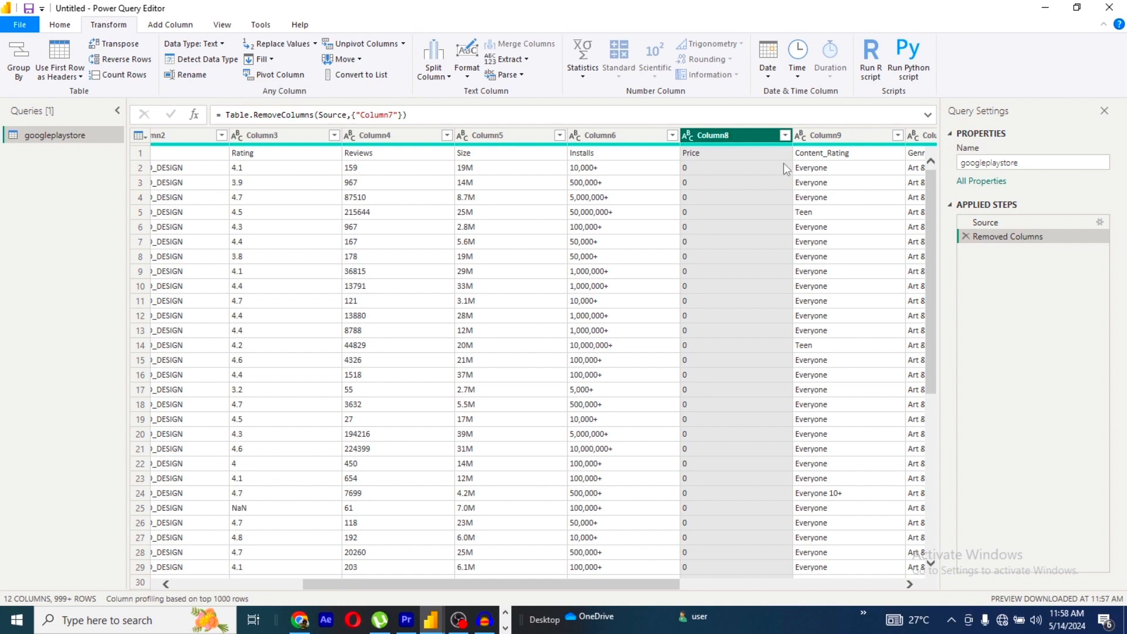
# Step: Rename Column8 to "Price List" and delete that rename from the applied steps
pyautogui.doubleClick(715, 137)
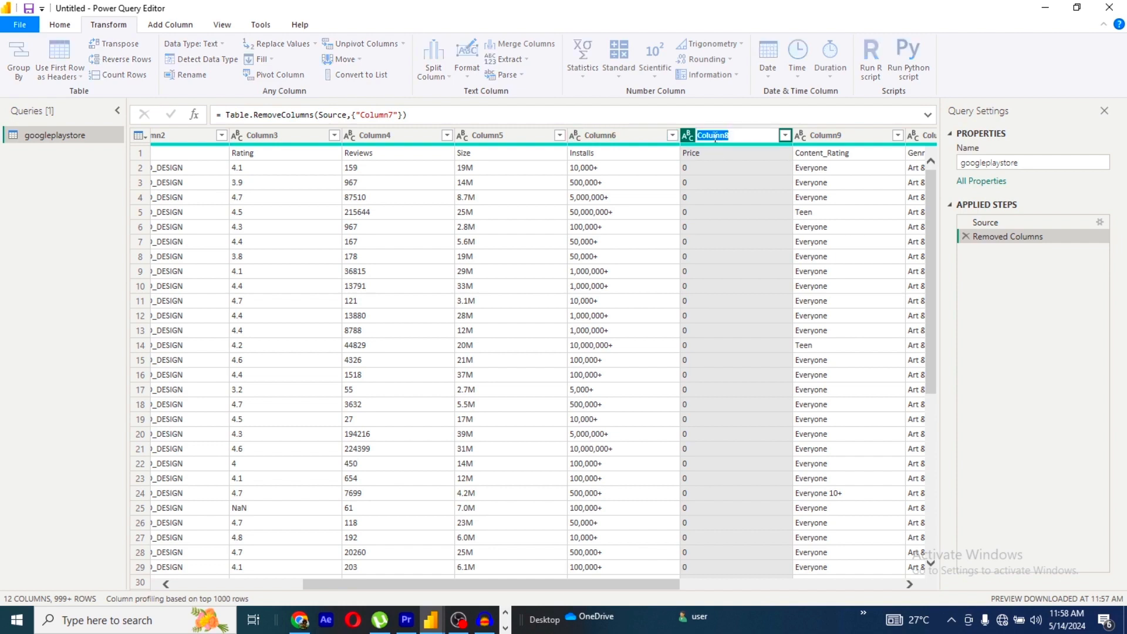
pyautogui.write('rice')
pyautogui.press('BackSpace')
pyautogui.press('BackSpace')
pyautogui.press('BackSpace')
pyautogui.press('BackSpace')
pyautogui.write('Price List')
pyautogui.press('Return')
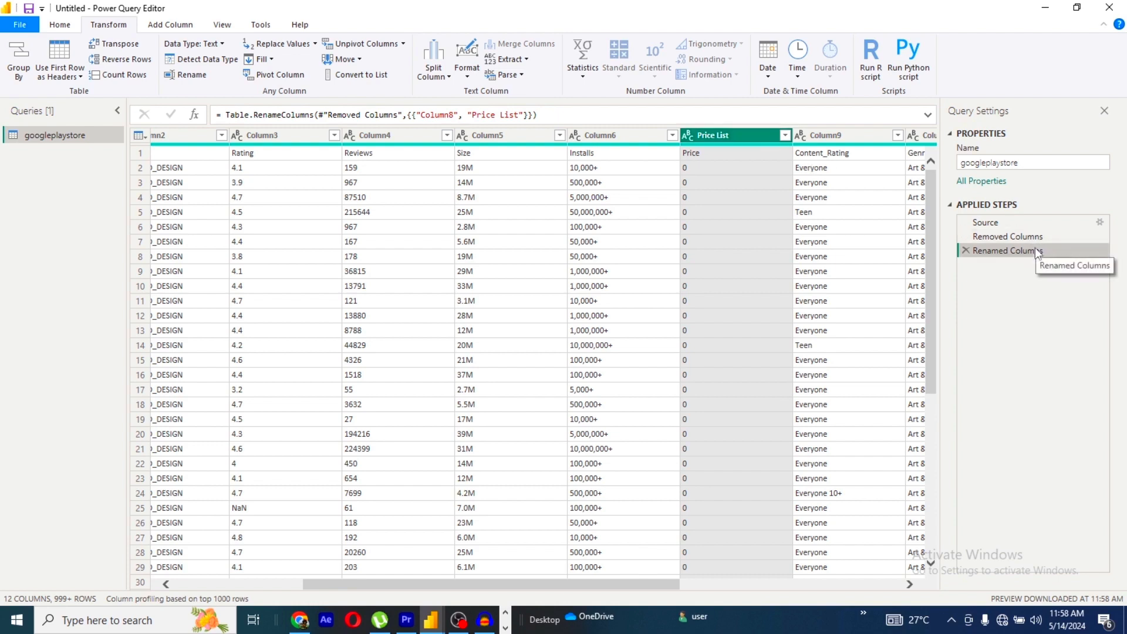
pyautogui.press('Delete')
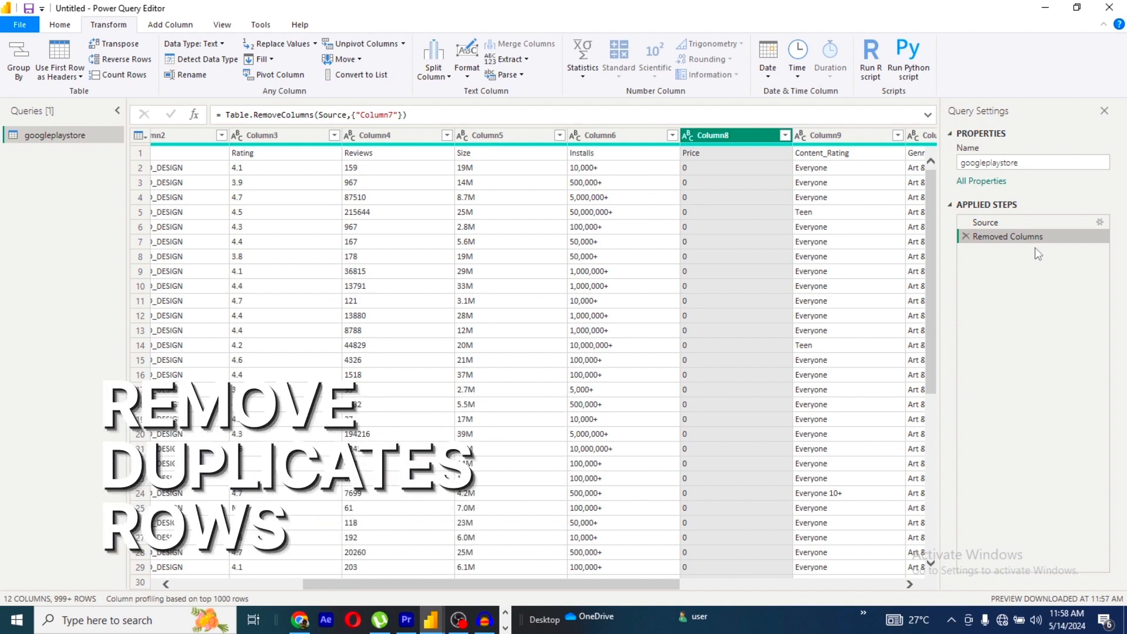
# Step: Remove the rows with duplicate values in Column4, the Reviews column
pyautogui.click(412, 136)
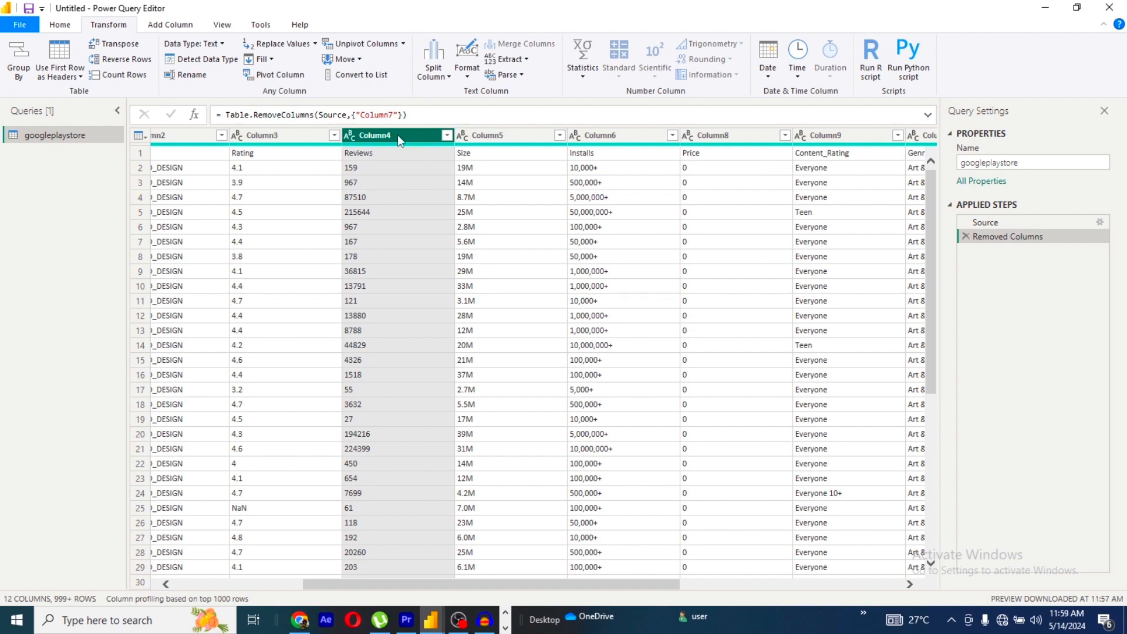
pyautogui.rightClick(398, 140)
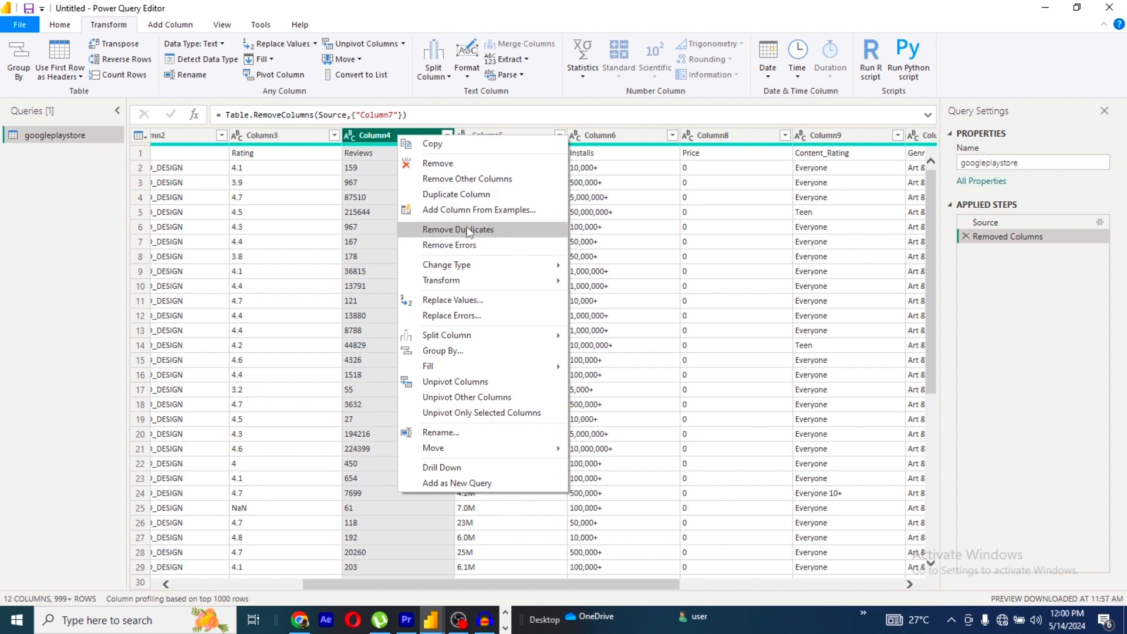
pyautogui.click(468, 230)
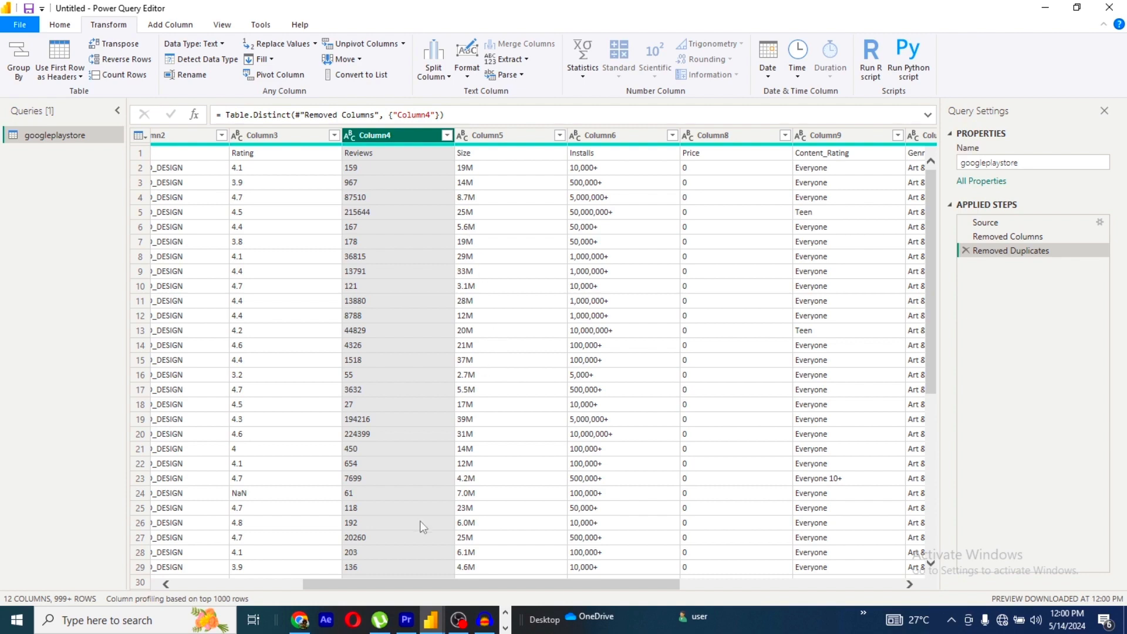
# Step: Add a new column named "Merged column" that merges Column9 and Column10 with a Space separator
pyautogui.moveTo(457, 585); pyautogui.dragTo(533, 590)
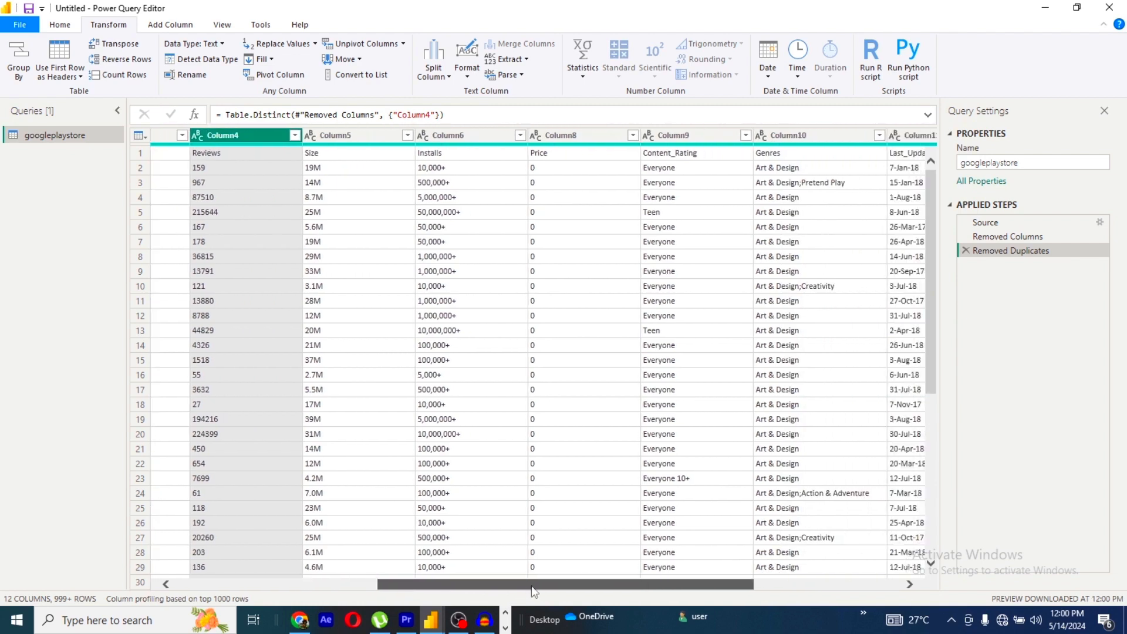
pyautogui.click(698, 143)
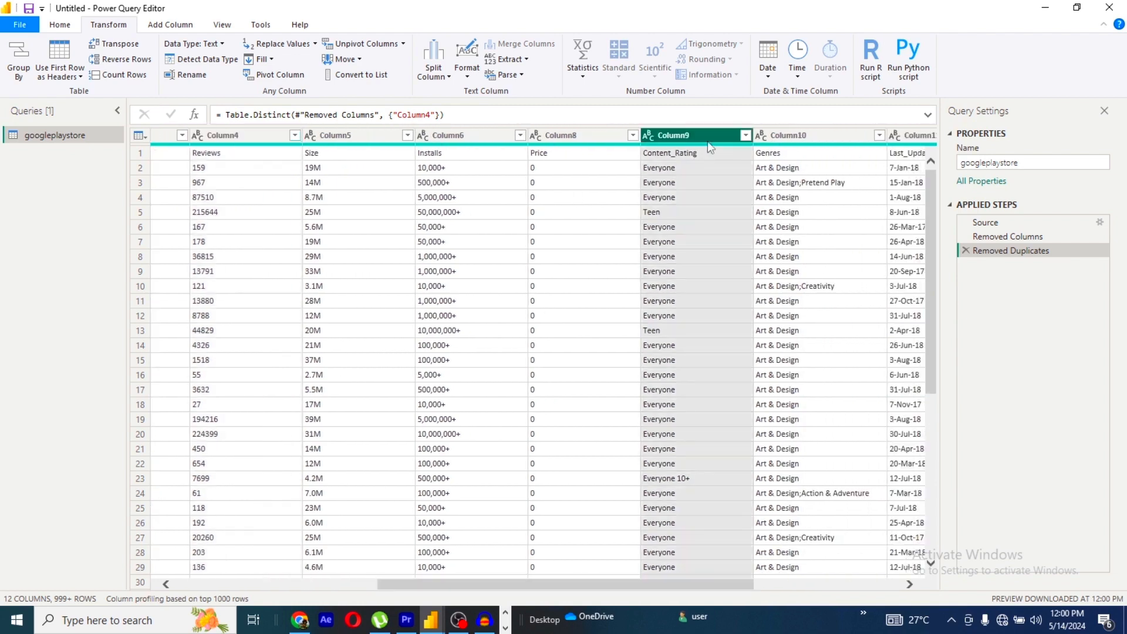
pyautogui.click(787, 148)
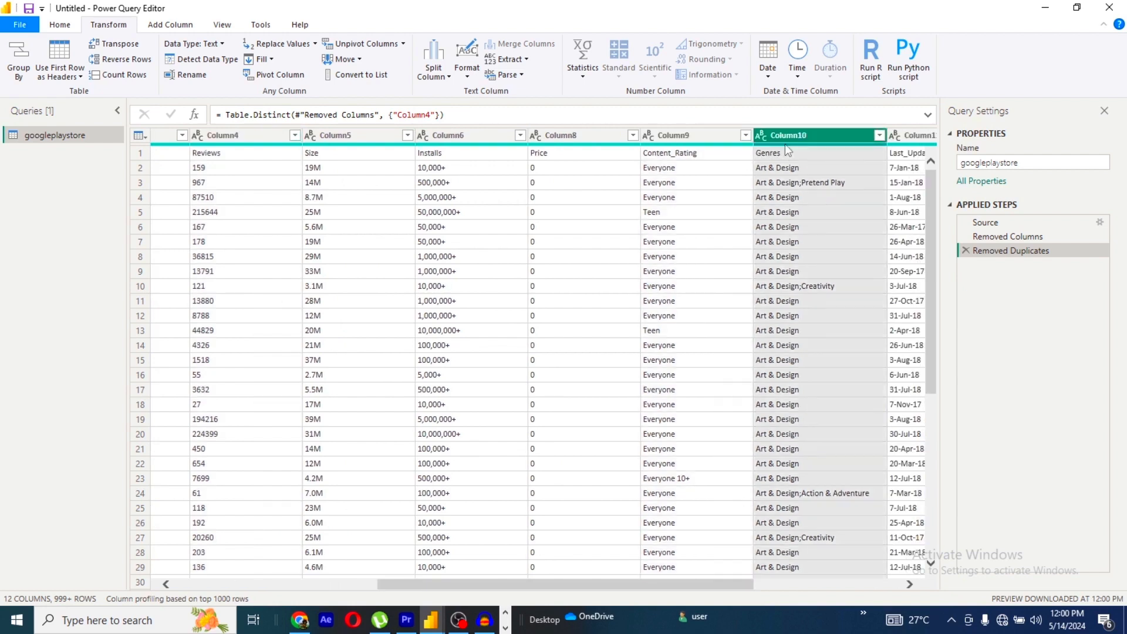
pyautogui.click(695, 144)
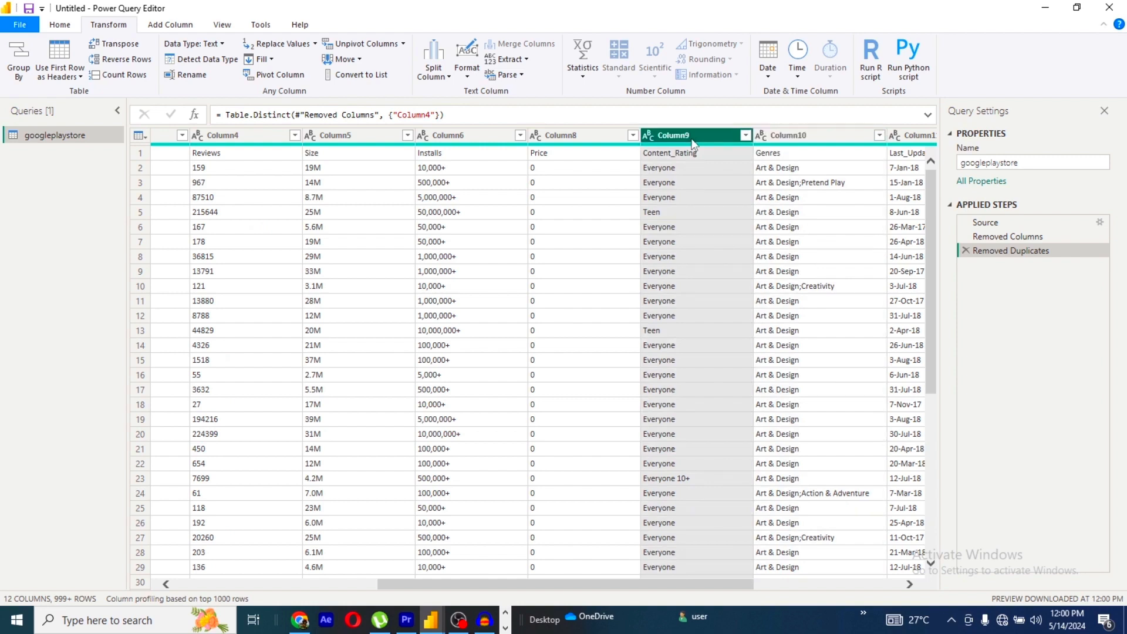
pyautogui.keyDown('ctrl'); pyautogui.click(799, 144); pyautogui.keyUp('ctrl')
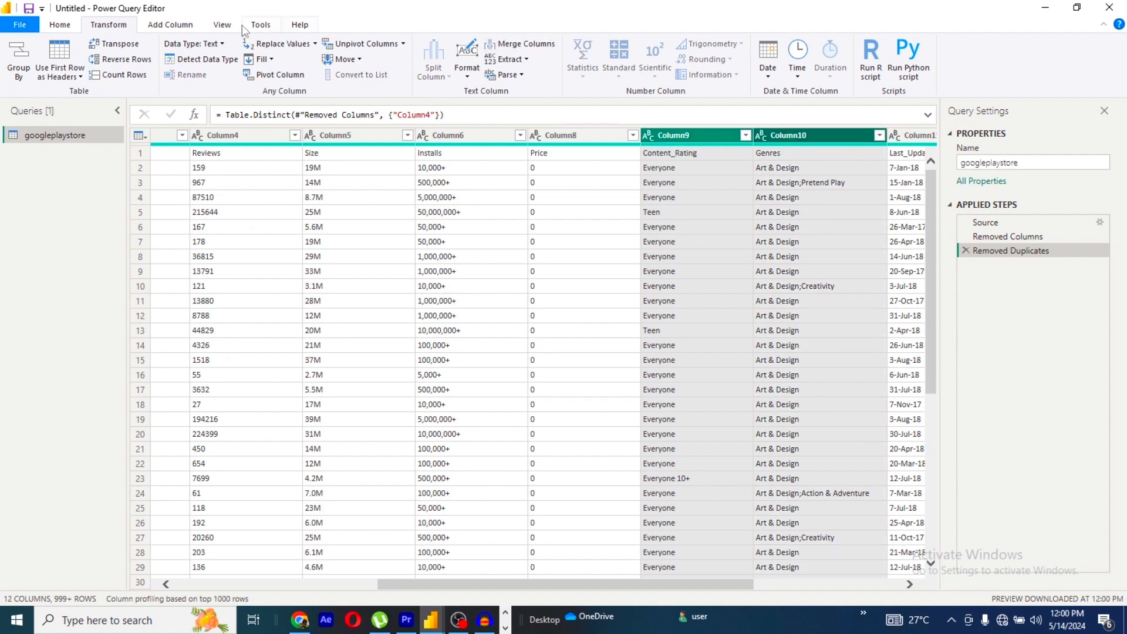
pyautogui.click(186, 26)
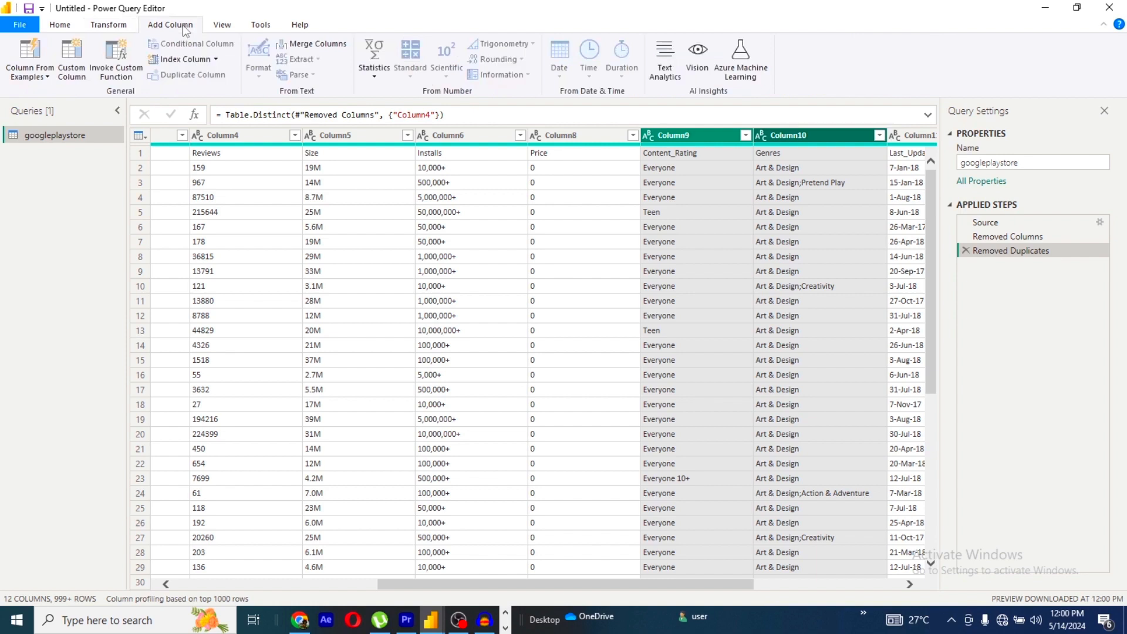
pyautogui.click(320, 45)
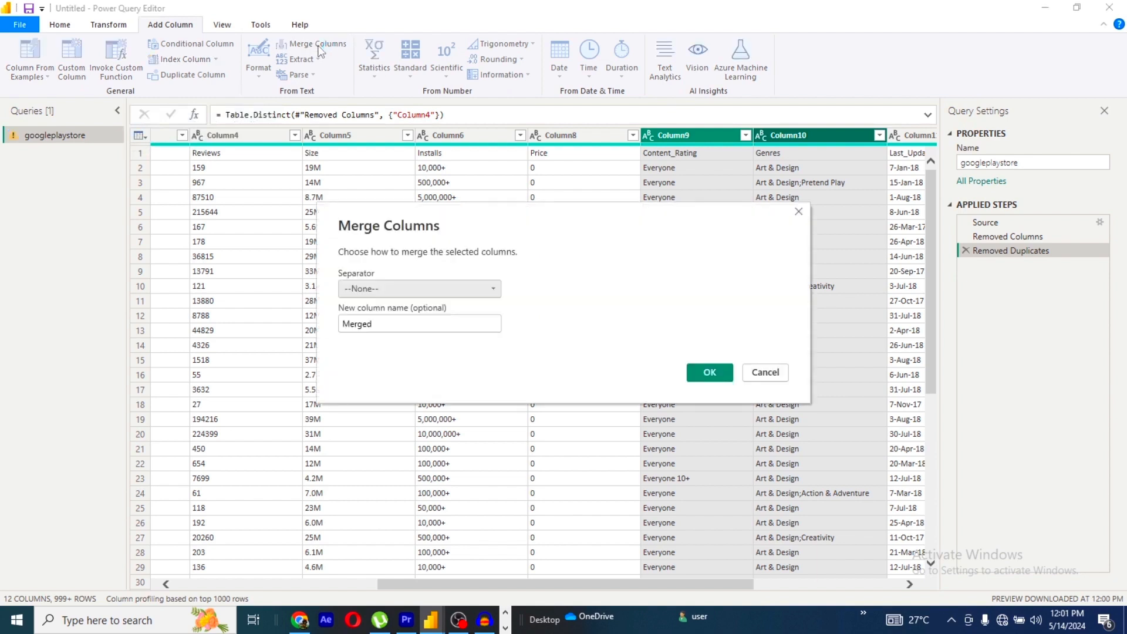
pyautogui.click(394, 293)
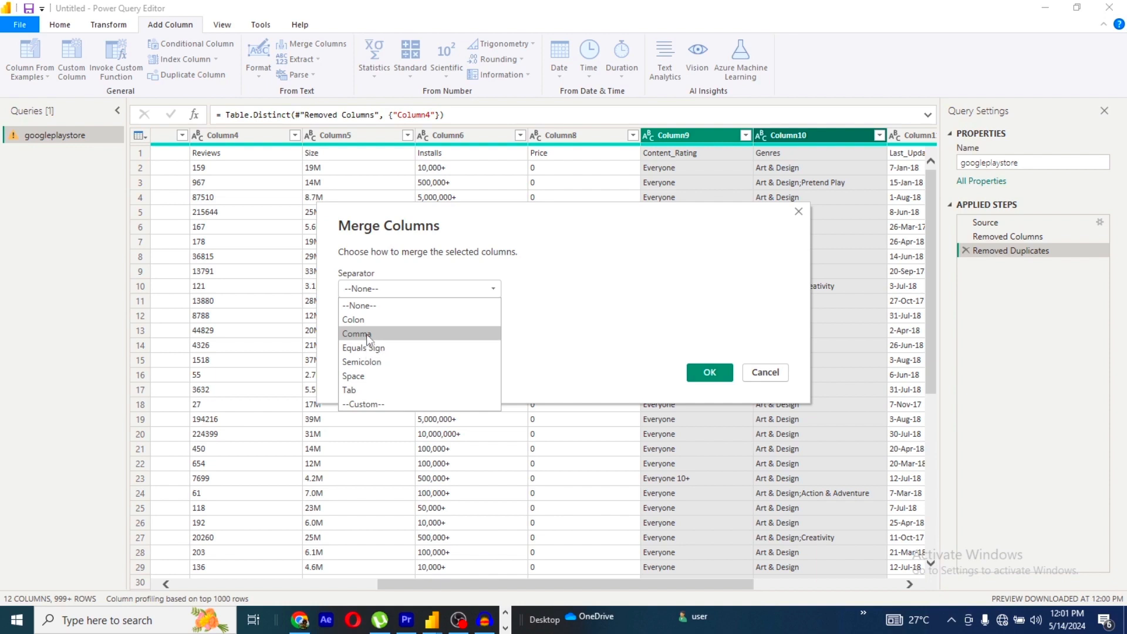
pyautogui.click(358, 376)
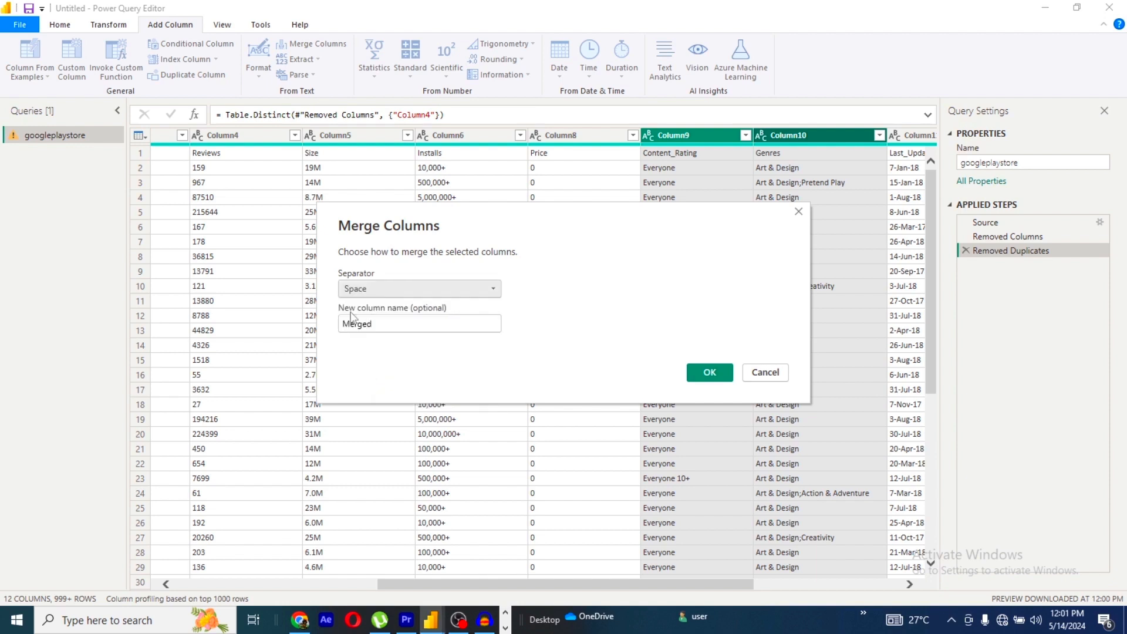
pyautogui.click(389, 324)
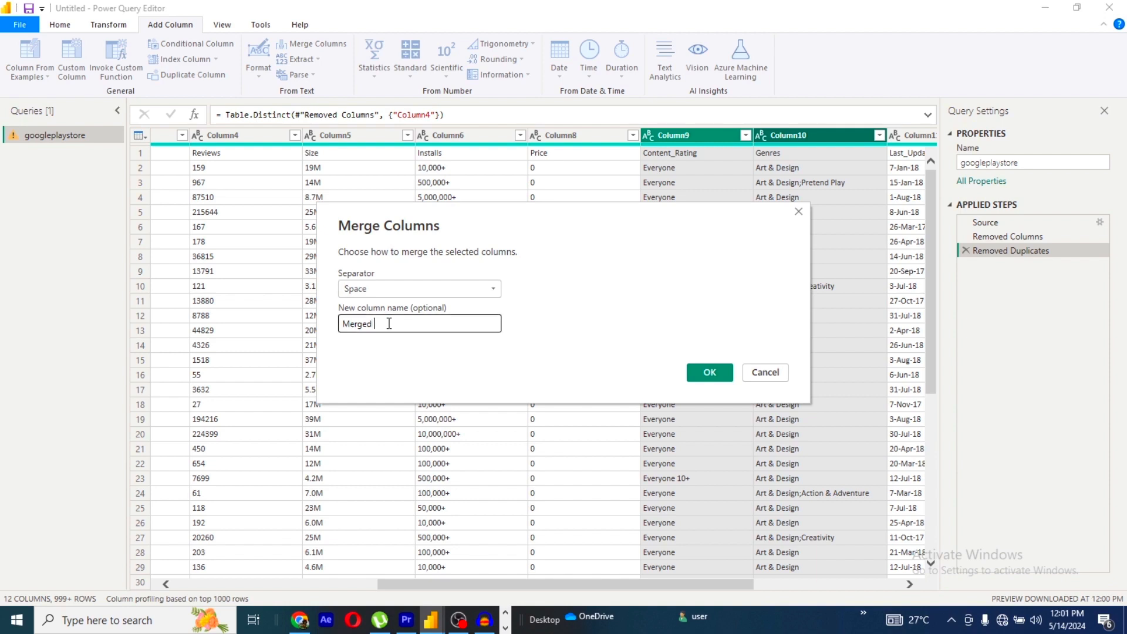
pyautogui.write('column')
pyautogui.click(709, 373)
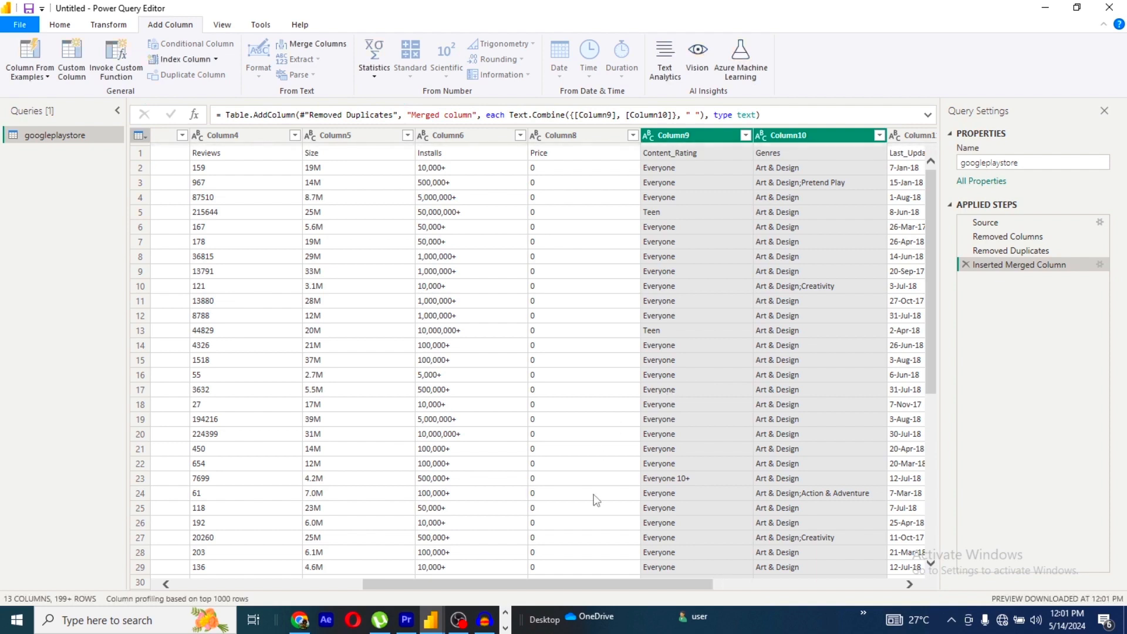
# Step: Split Column10, the Genres column, by the custom delimiter "&" at each occurrence of the delimiter
pyautogui.moveTo(575, 585); pyautogui.dragTo(771, 573)
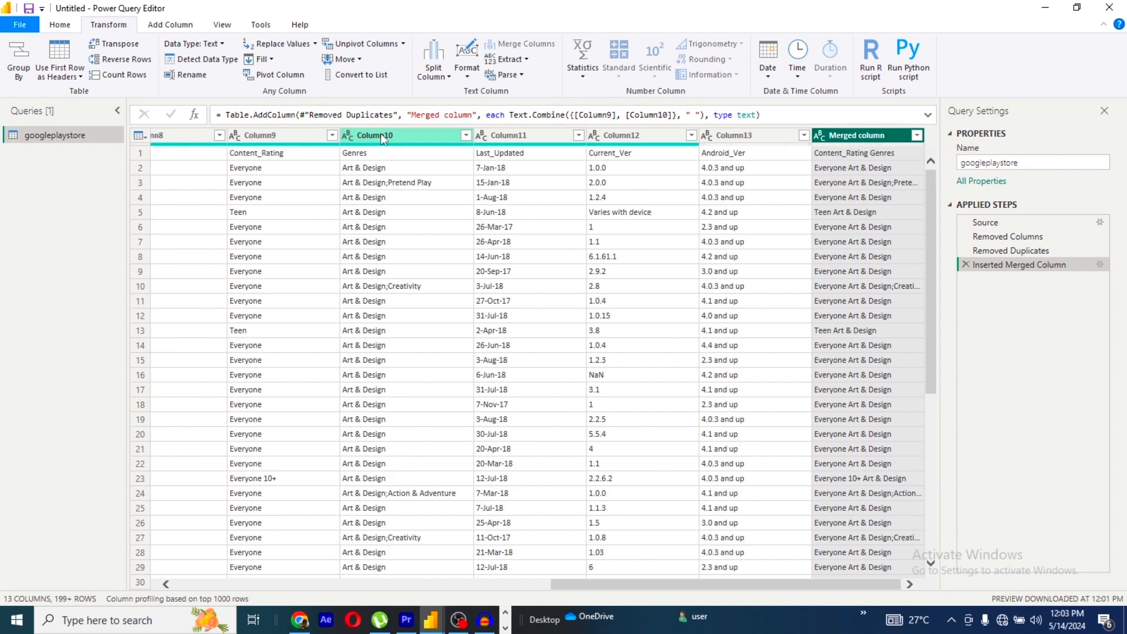
pyautogui.click(380, 132)
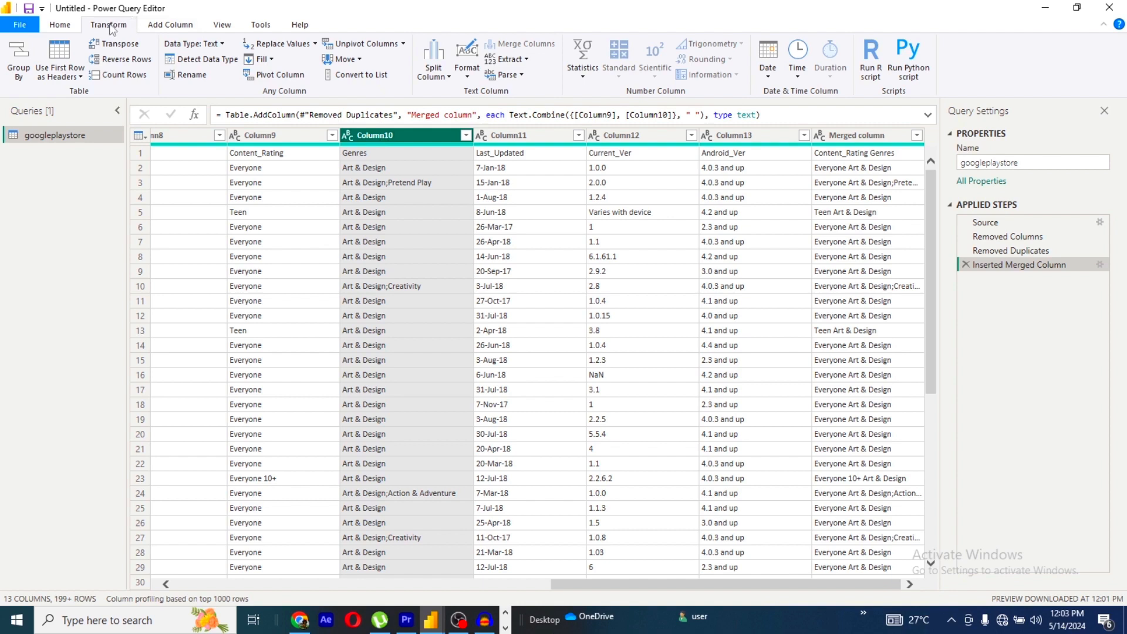
pyautogui.click(433, 71)
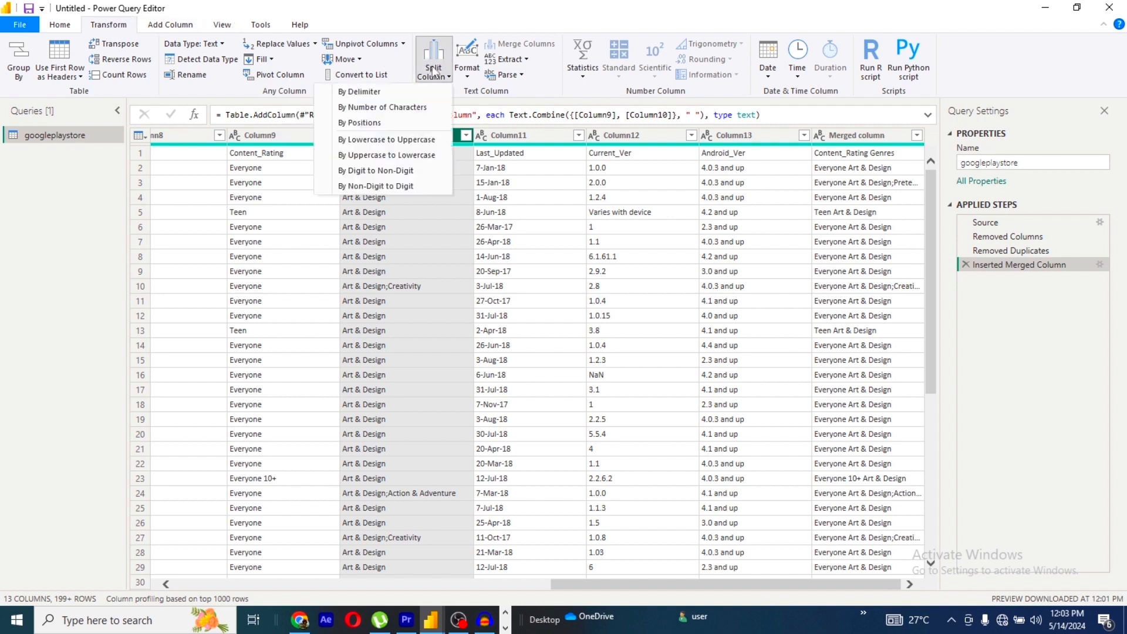
pyautogui.click(379, 94)
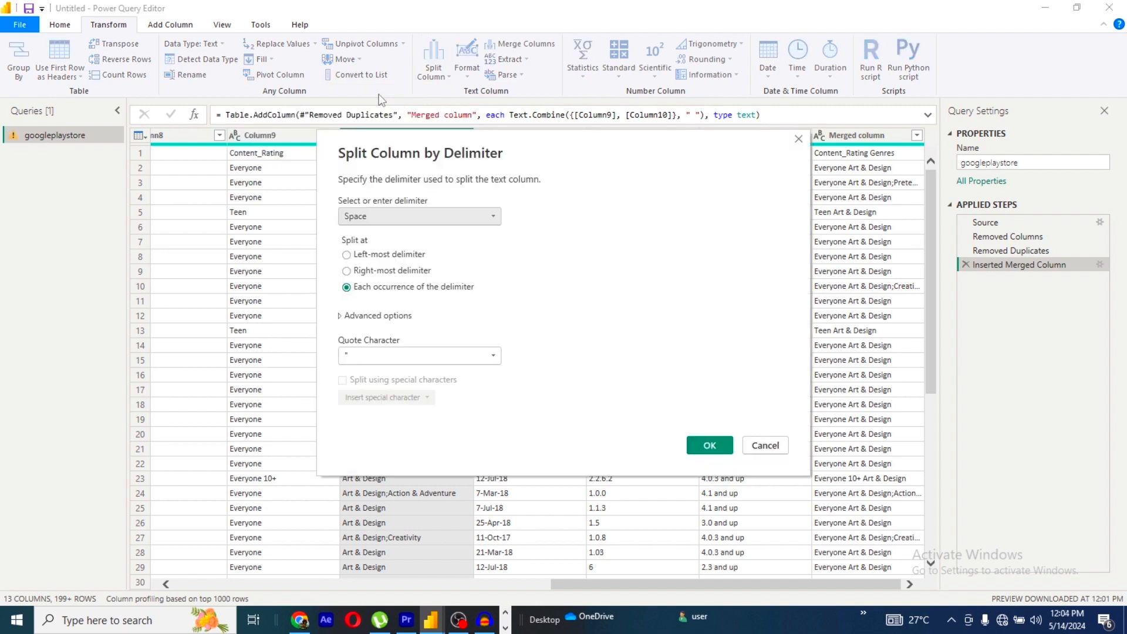
pyautogui.click(401, 216)
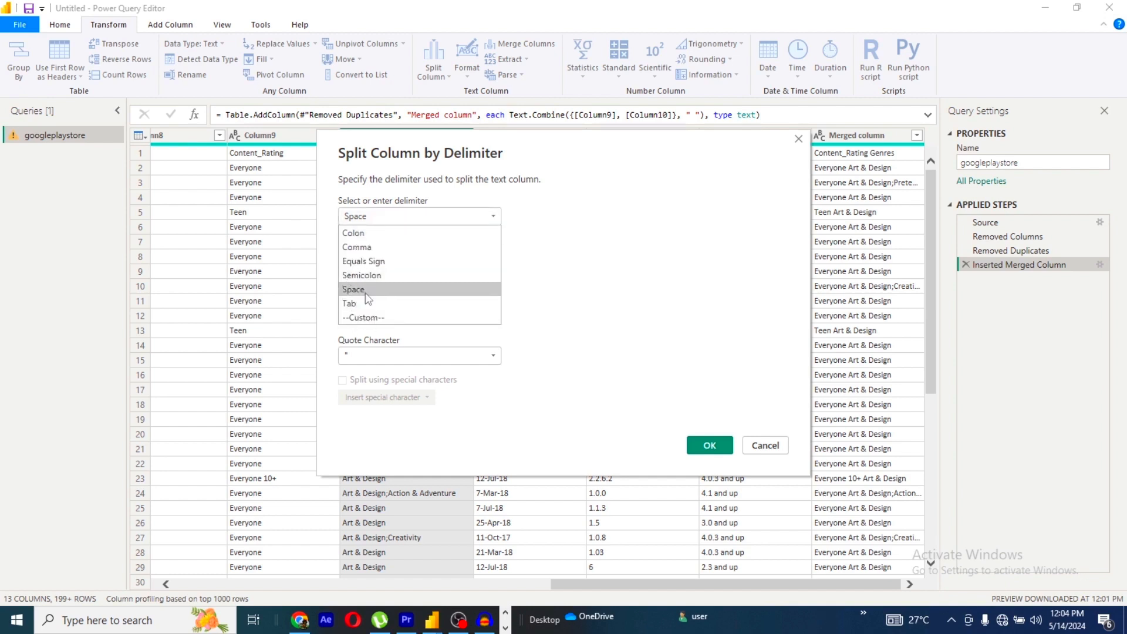
pyautogui.click(362, 317)
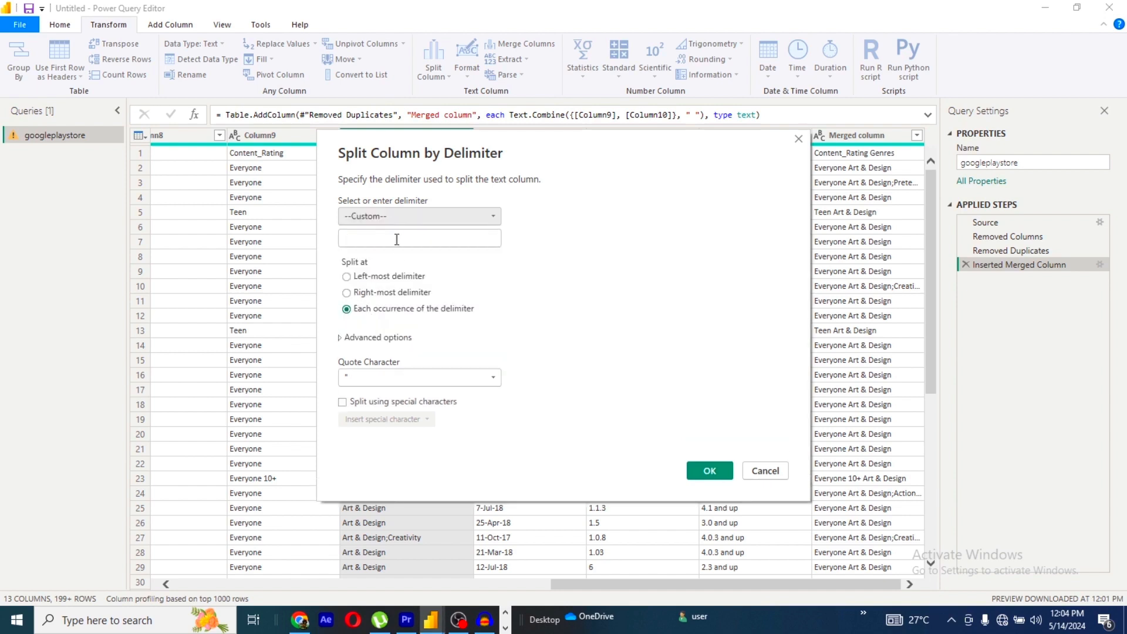
pyautogui.click(397, 239)
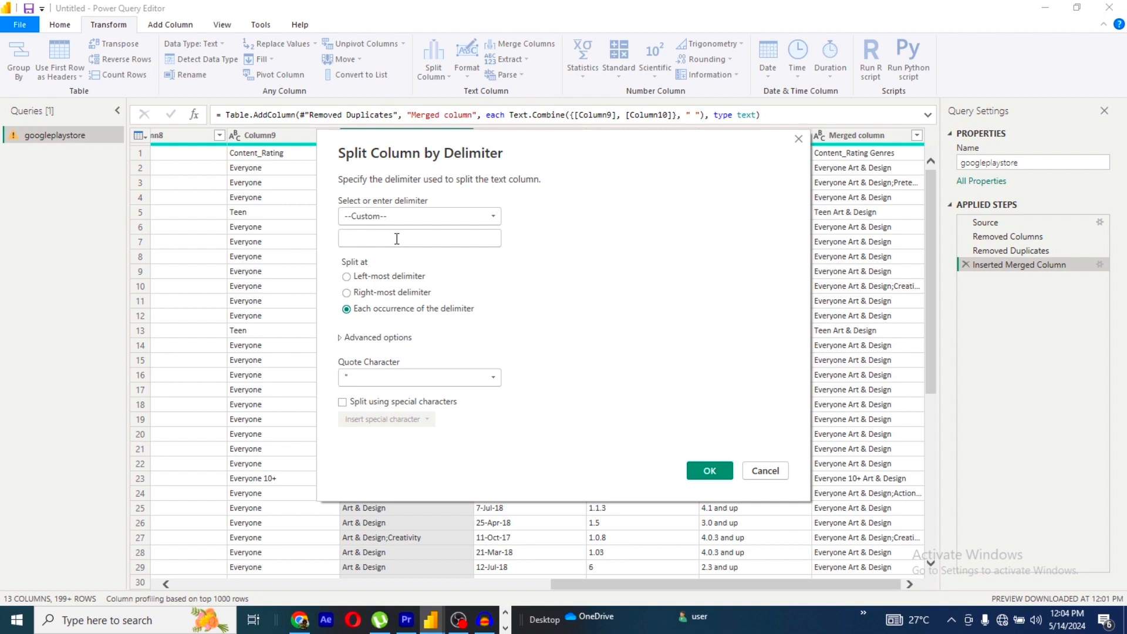
pyautogui.write('&')
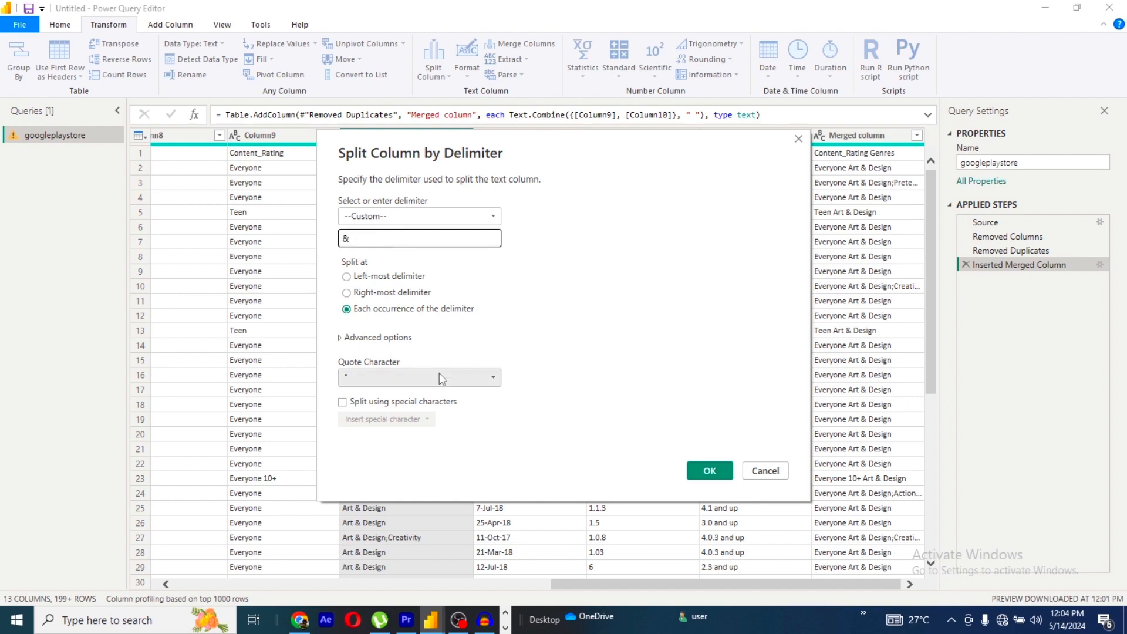
pyautogui.click(710, 470)
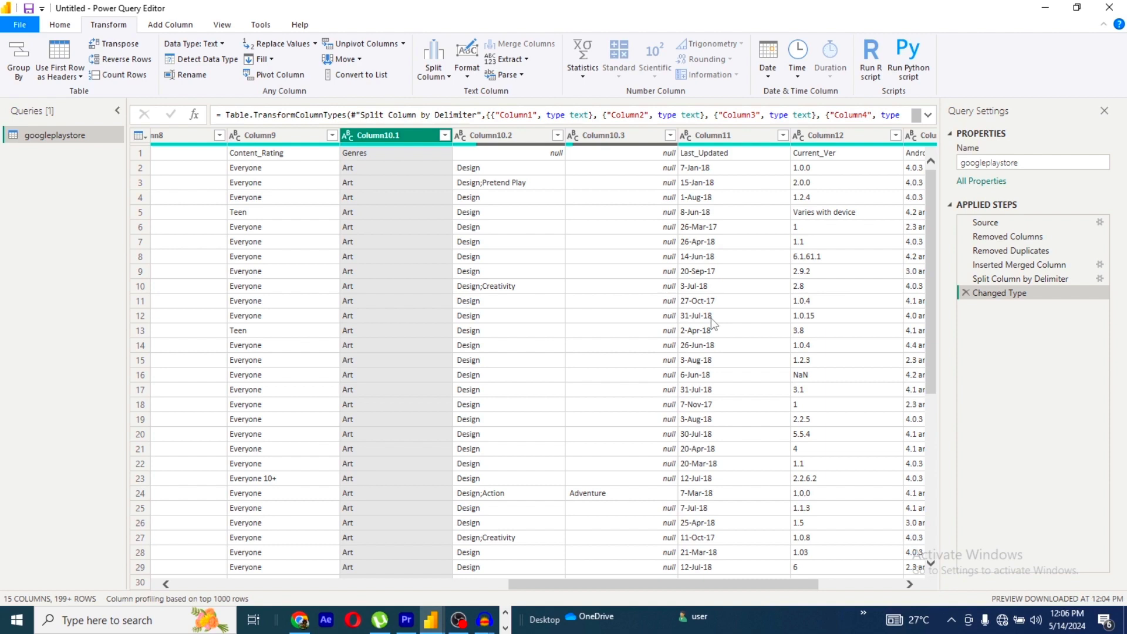
# Step: Replace the null values in Column10.2 with "not available"
pyautogui.rightClick(505, 139)
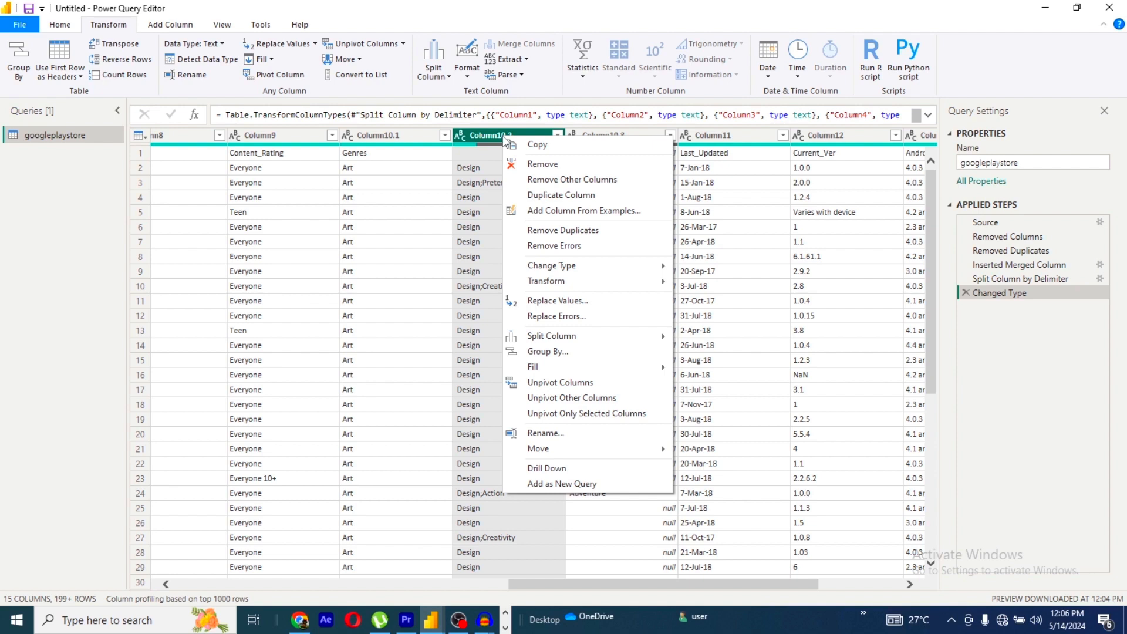
pyautogui.click(589, 306)
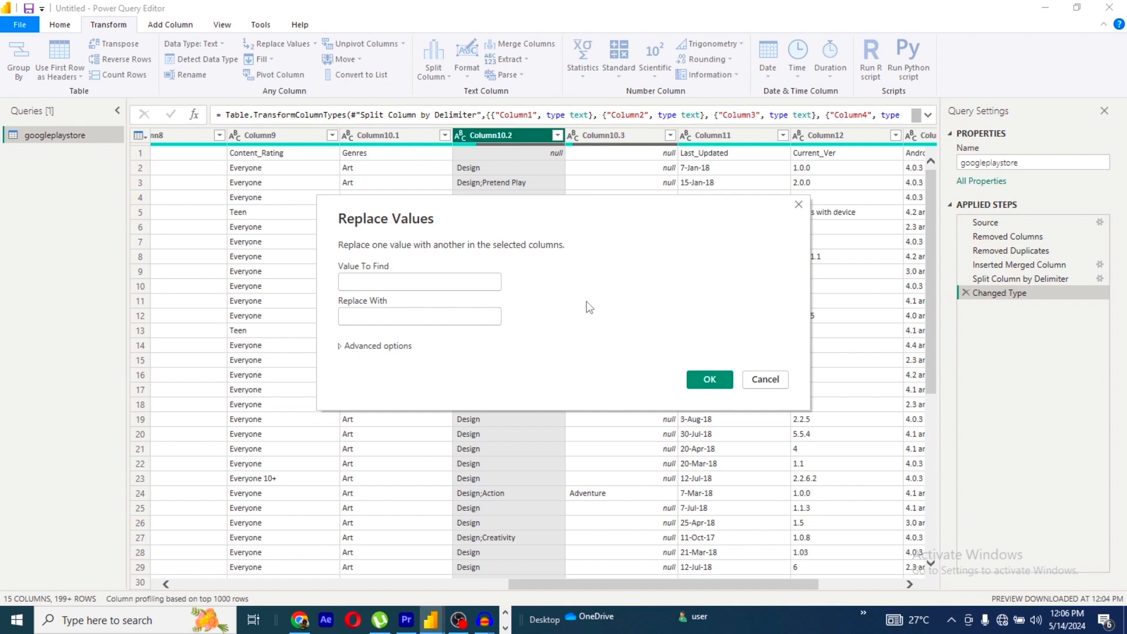
pyautogui.write('null')
pyautogui.write('not av')
pyautogui.write('aila')
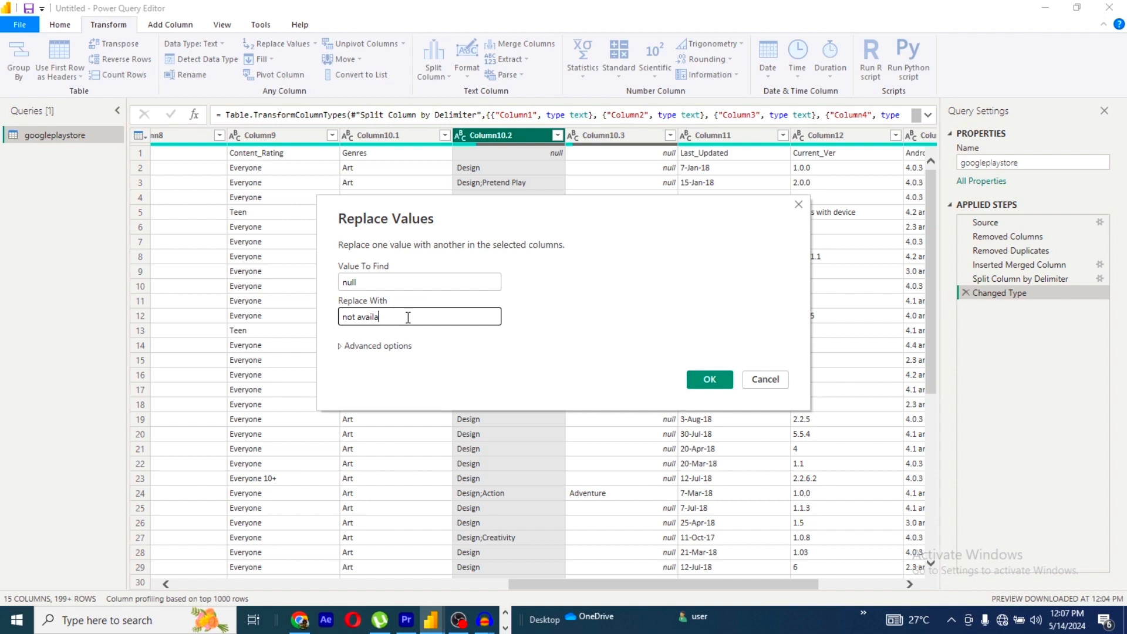
pyautogui.write('ble')
pyautogui.press('Return')
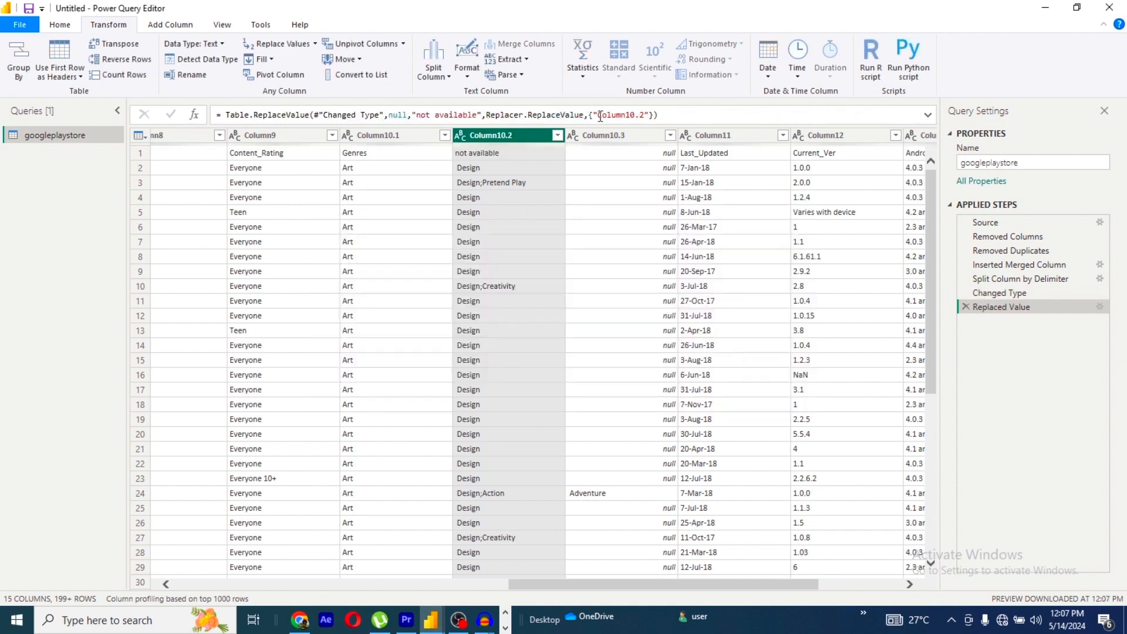
# Step: Replace the null values in Column10.3 with "checll later"
pyautogui.click(617, 139)
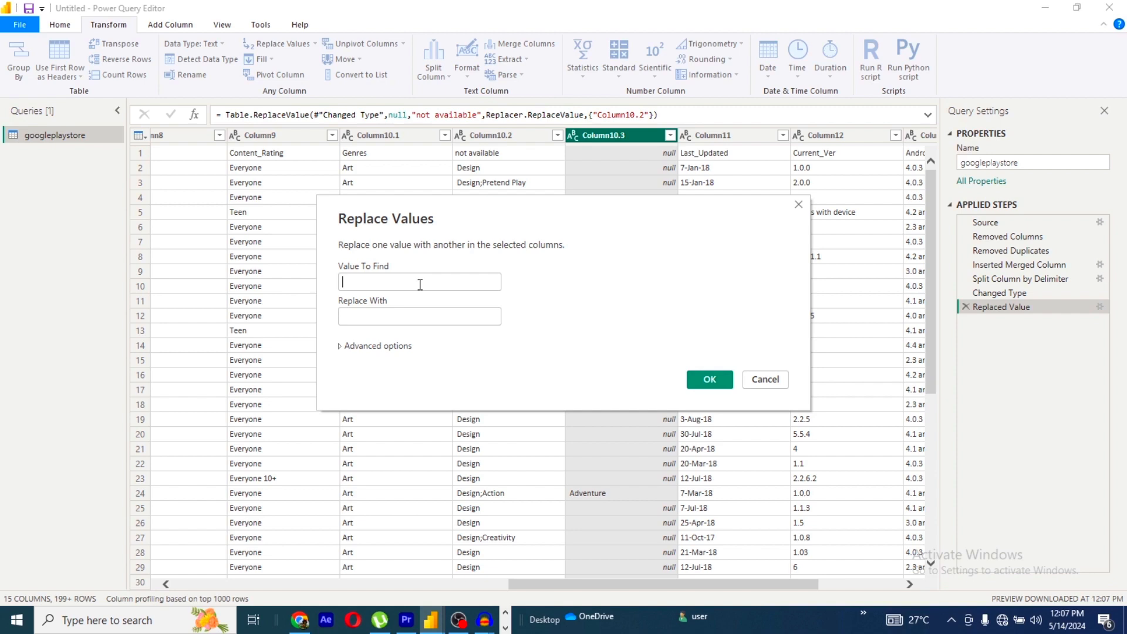
pyautogui.write('null')
pyautogui.click(411, 317)
pyautogui.write('checll later')
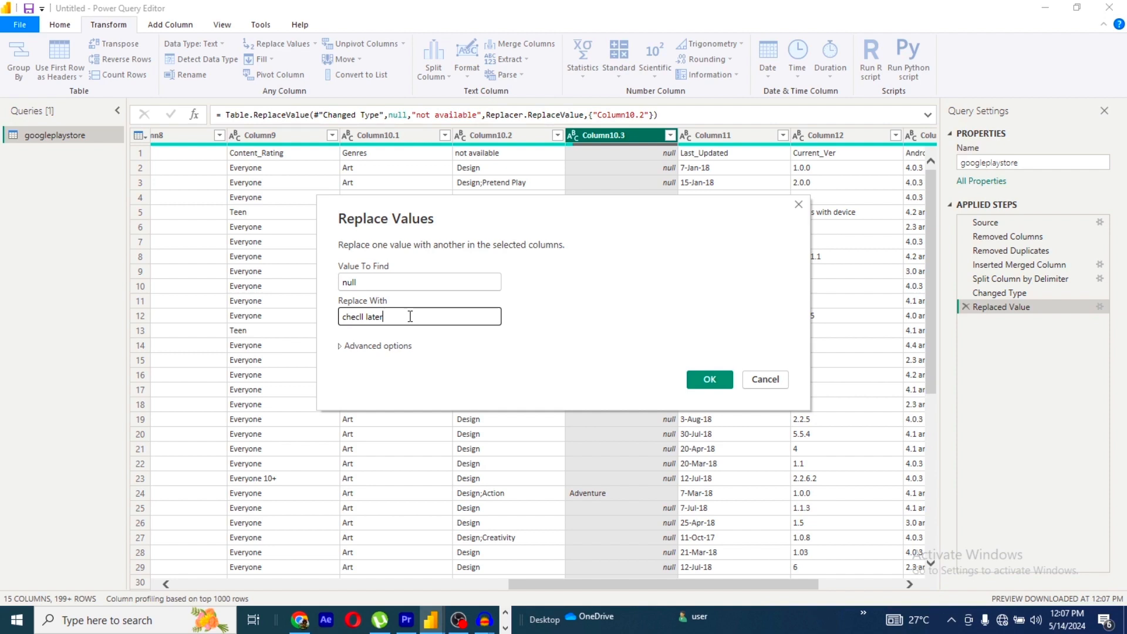
pyautogui.click(709, 381)
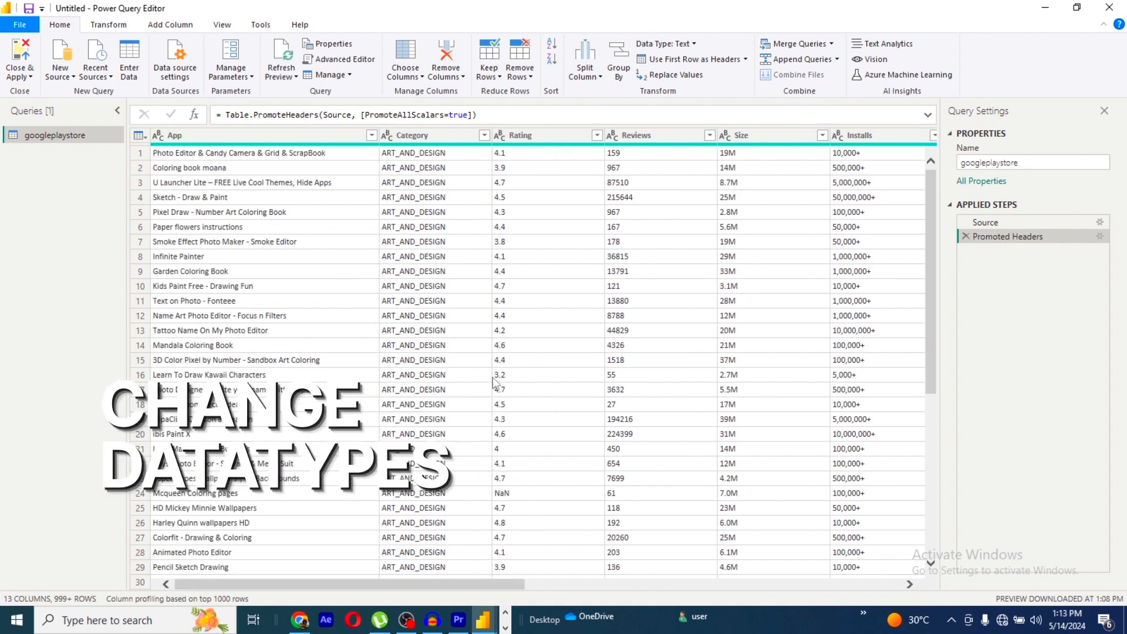
# Step: Change the data type of the Rating column from text to Whole Number
pyautogui.click(526, 135)
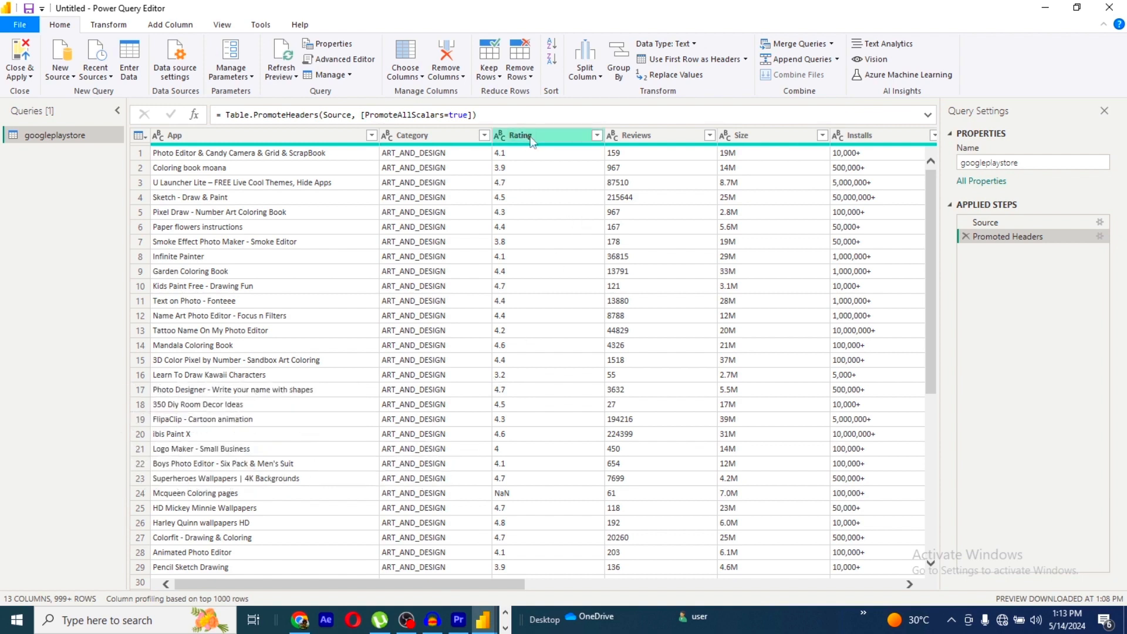
pyautogui.click(502, 137)
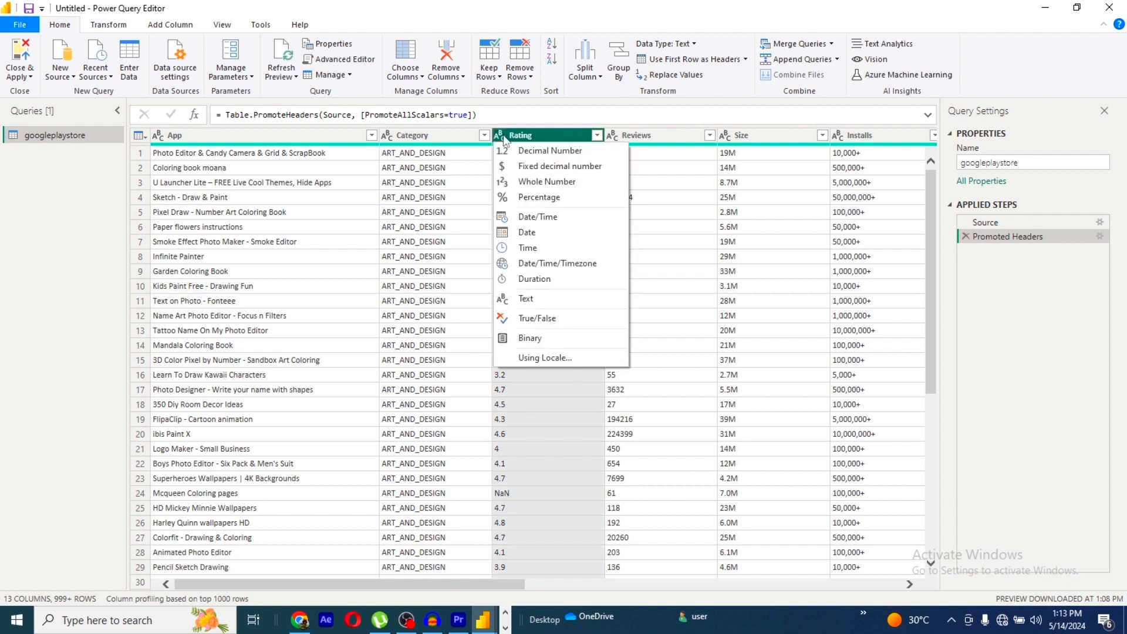
pyautogui.click(552, 184)
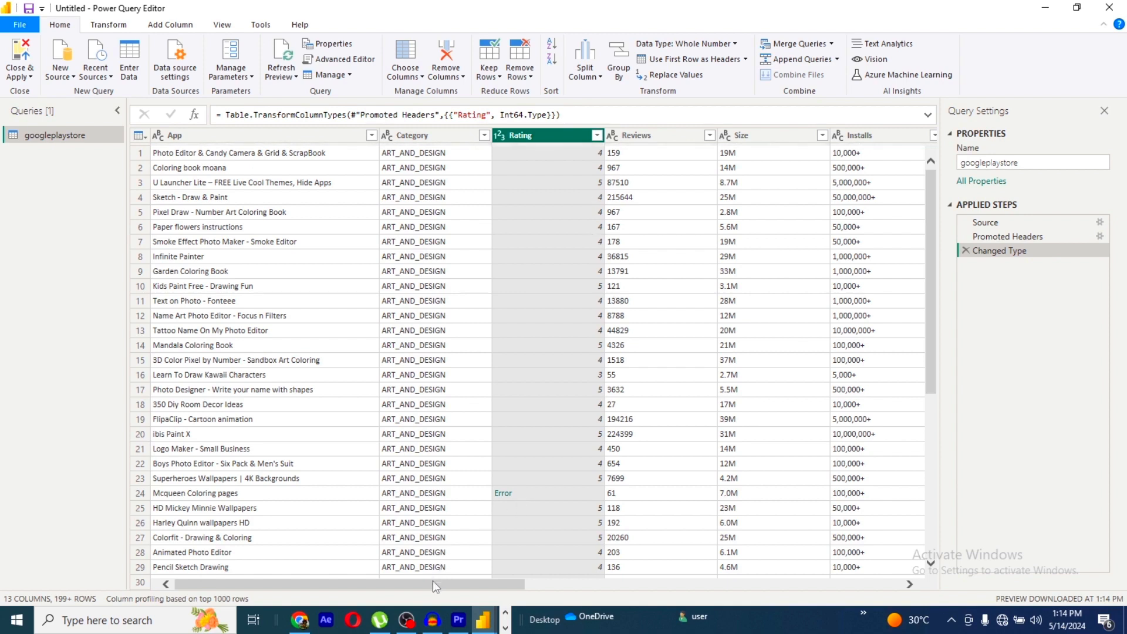
# Step: Change the data type of the Last_Updated column from text to Date
pyautogui.moveTo(432, 583); pyautogui.dragTo(749, 552)
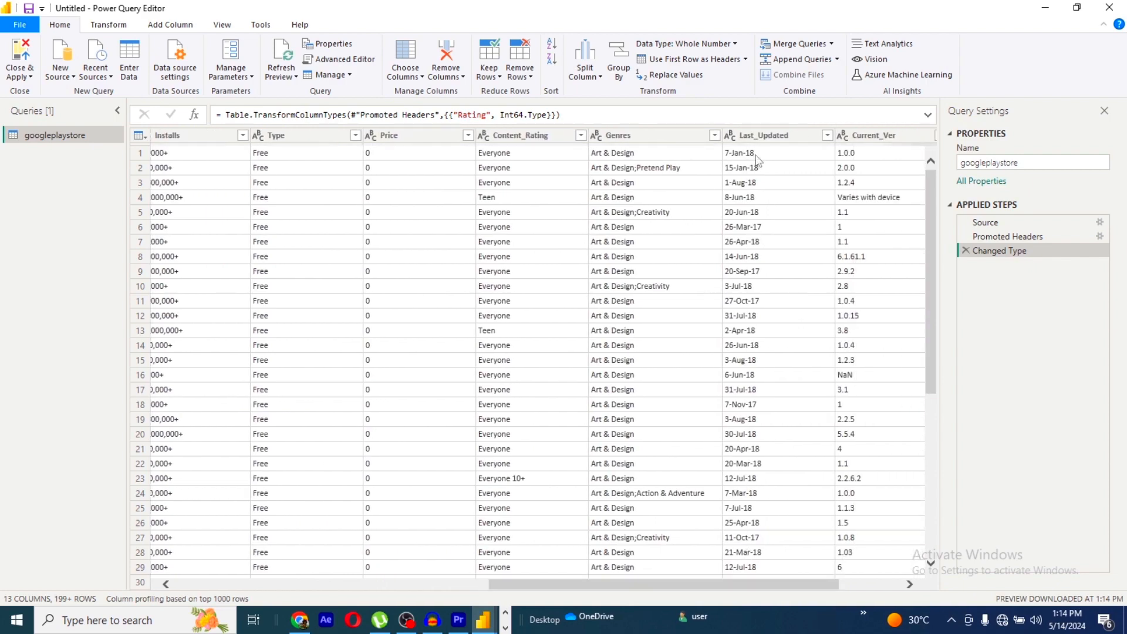
pyautogui.click(765, 136)
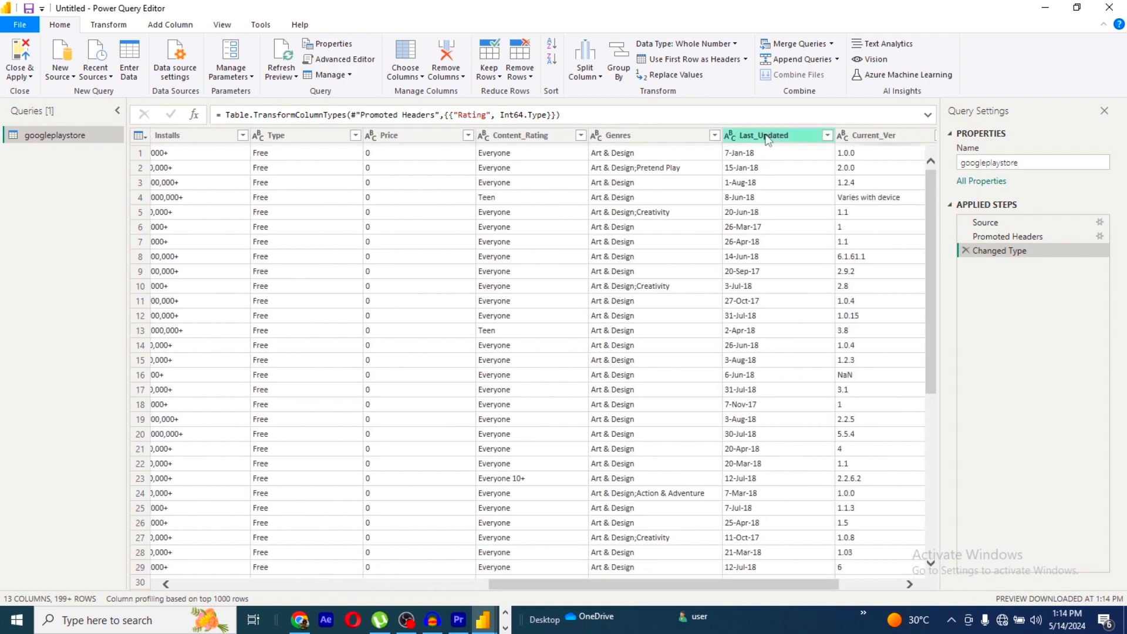
pyautogui.click(731, 138)
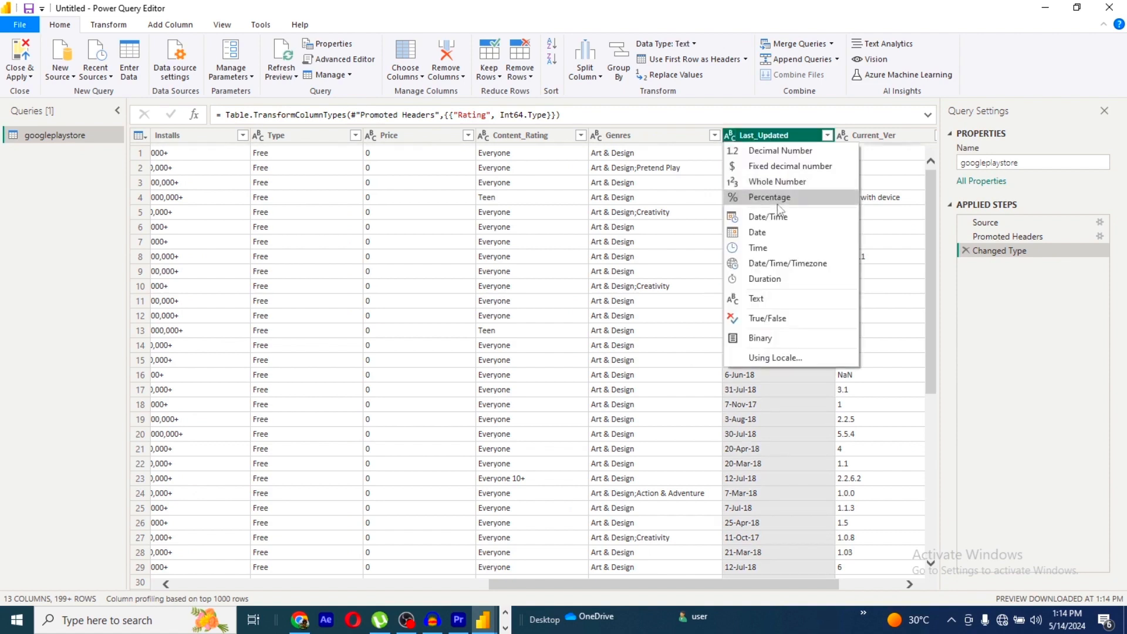
pyautogui.click(771, 232)
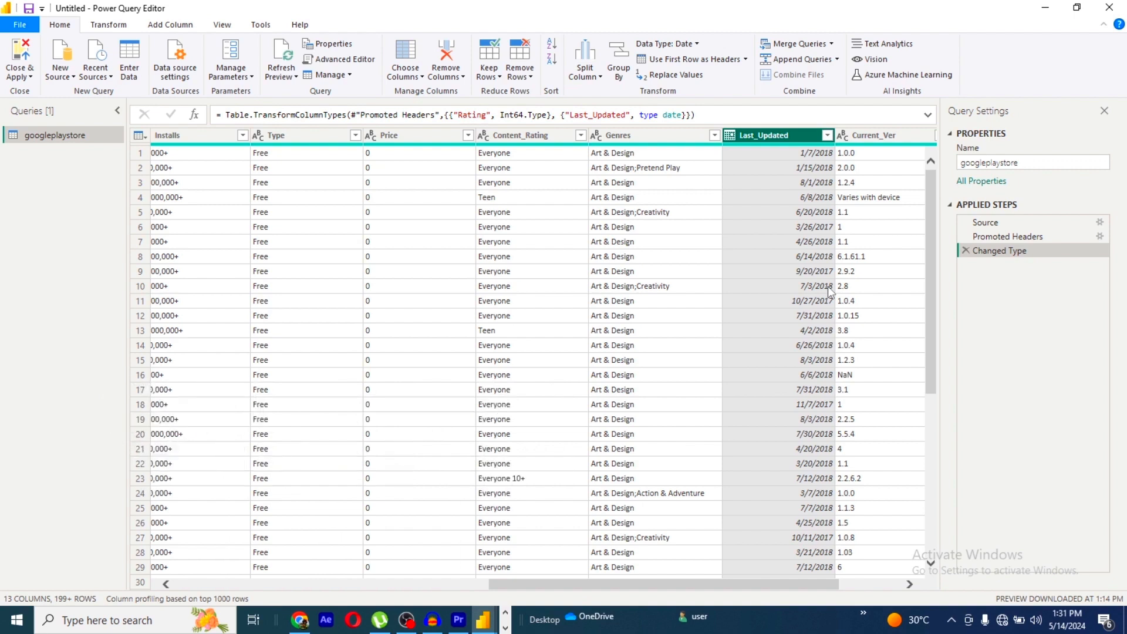
# Step: Sort the rows by the Reviews column in ascending order, and switch that sort to descending order
pyautogui.click(417, 173)
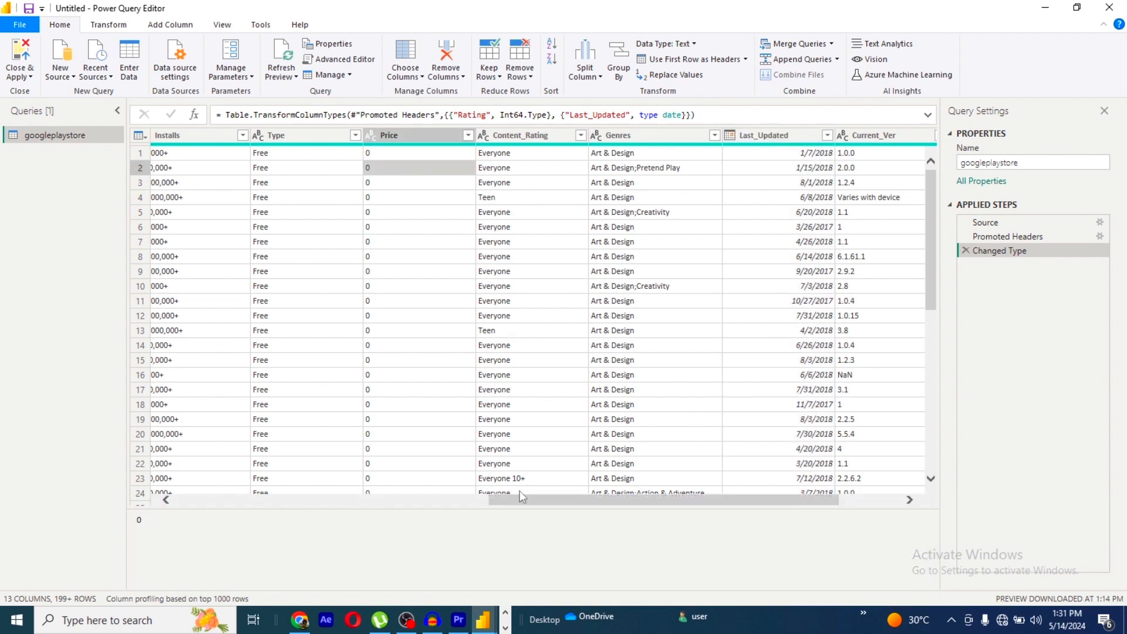
pyautogui.moveTo(549, 501); pyautogui.dragTo(416, 502)
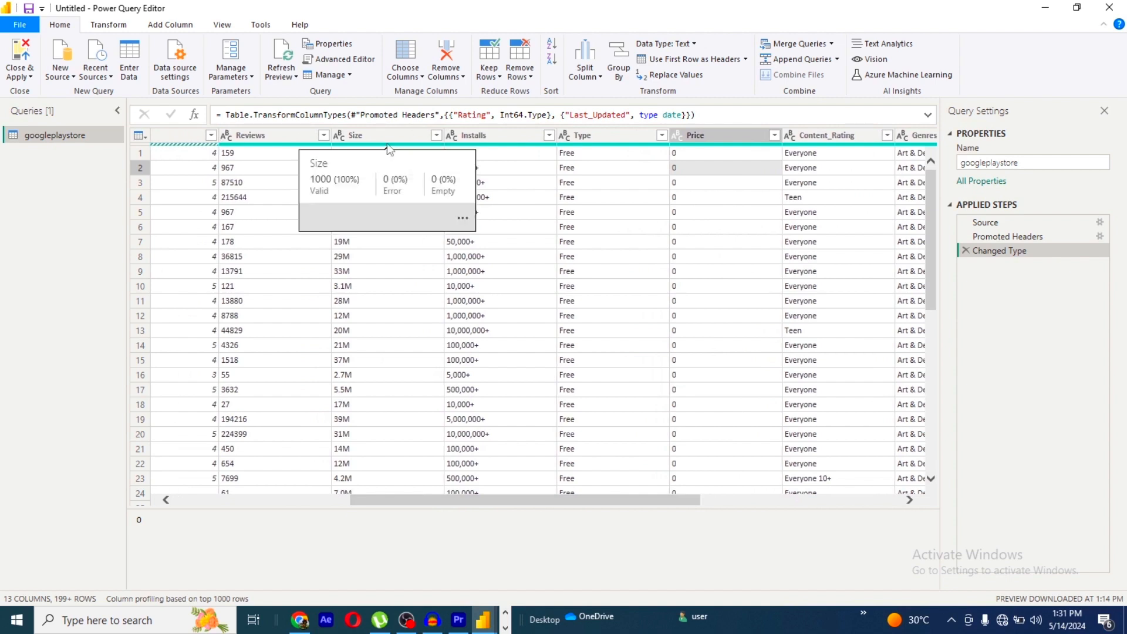
pyautogui.click(256, 135)
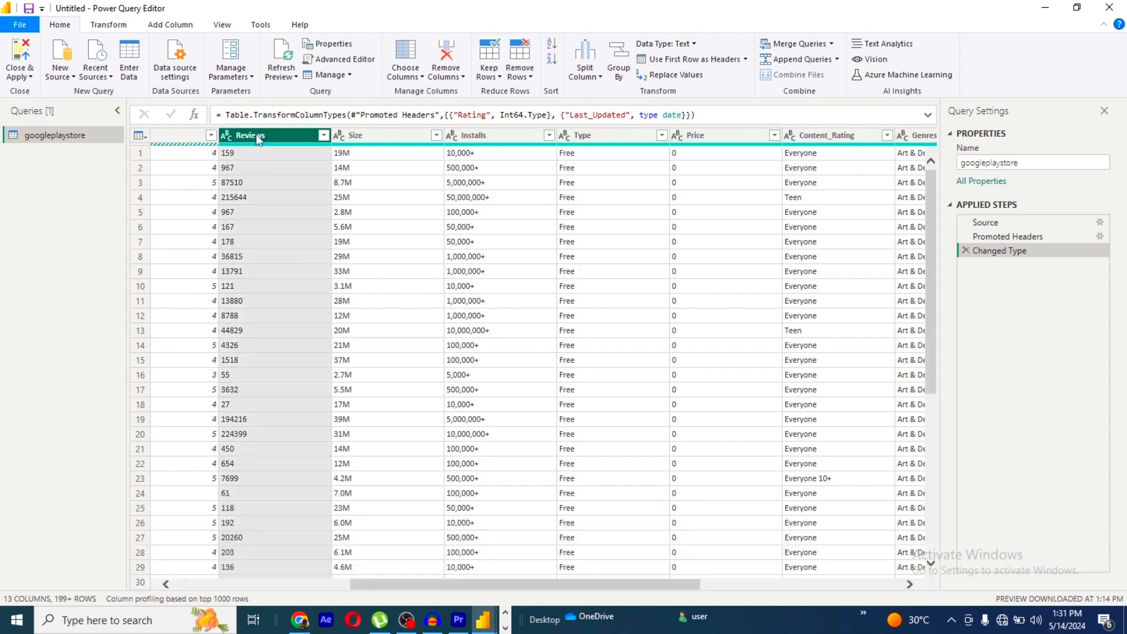
pyautogui.click(323, 136)
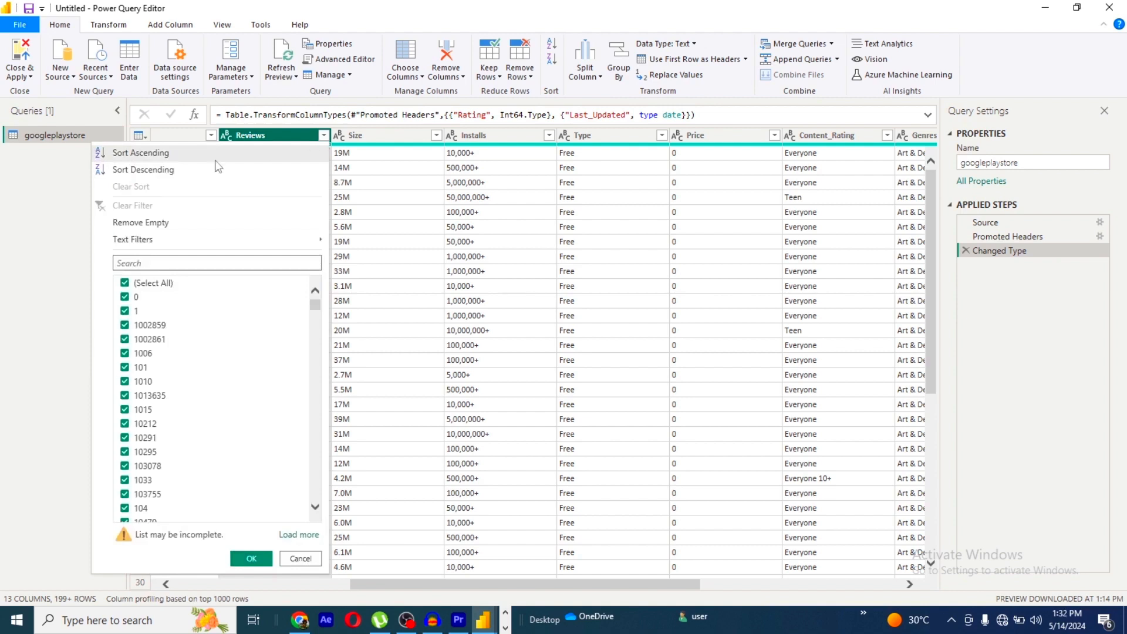
pyautogui.click(152, 154)
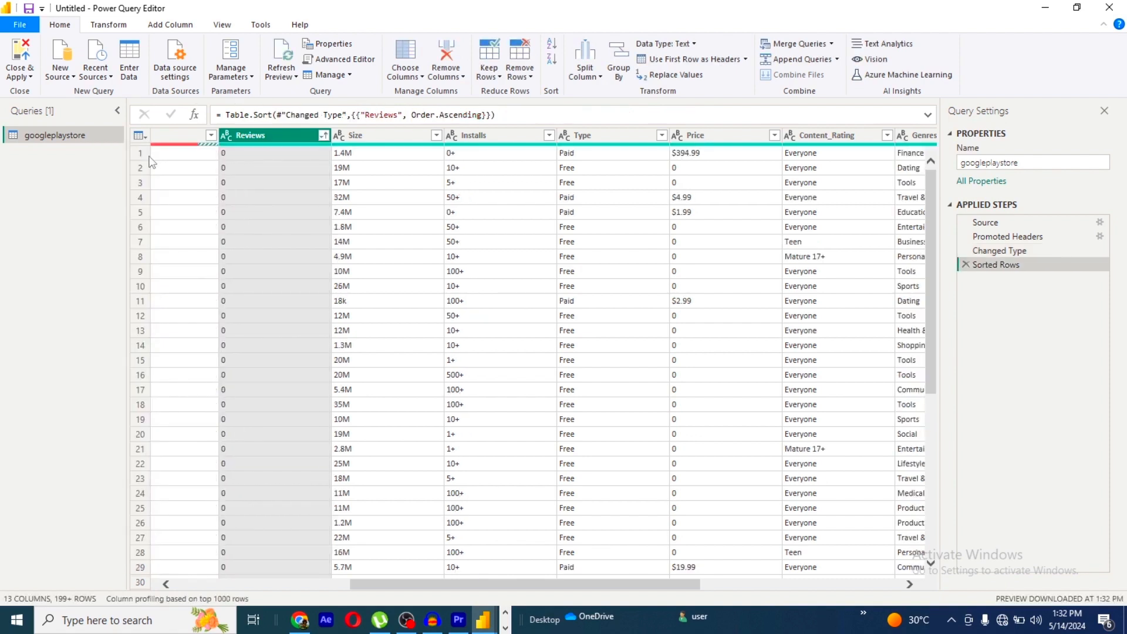
pyautogui.click(324, 136)
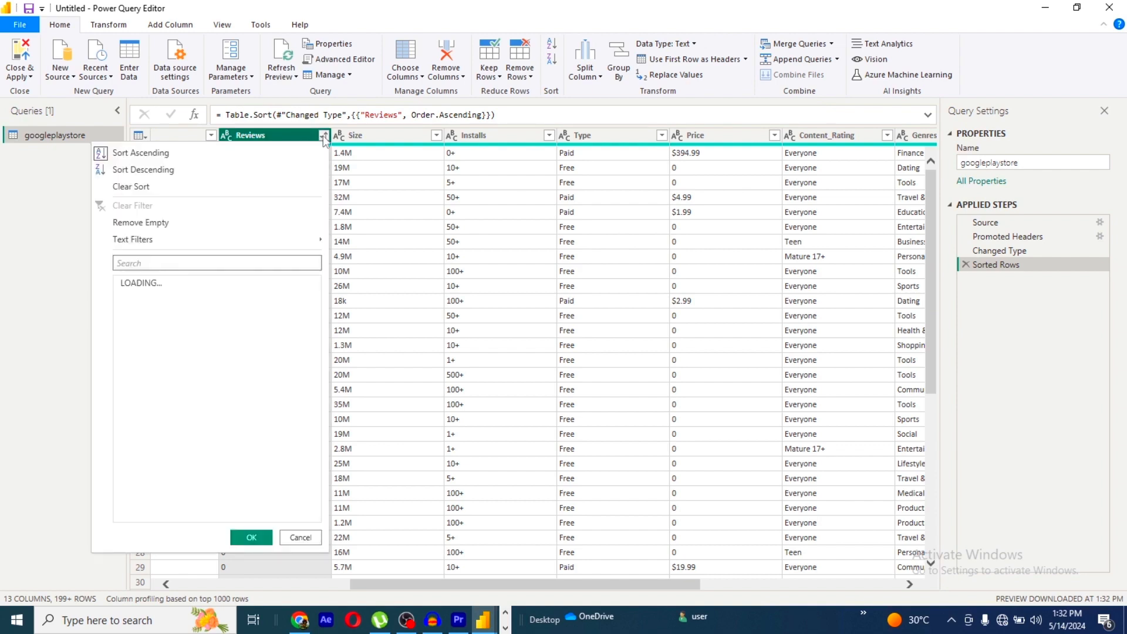
pyautogui.click(178, 170)
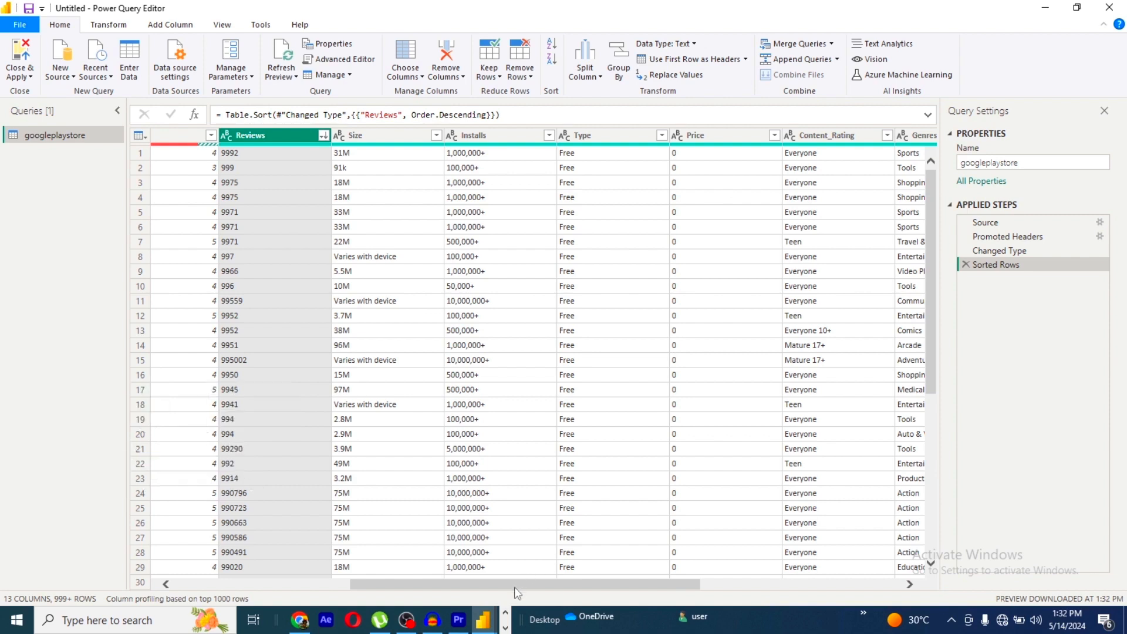
# Step: Filter the Content_Rating column so that only the rows with the value Teen are kept
pyautogui.moveTo(515, 587); pyautogui.dragTo(612, 589)
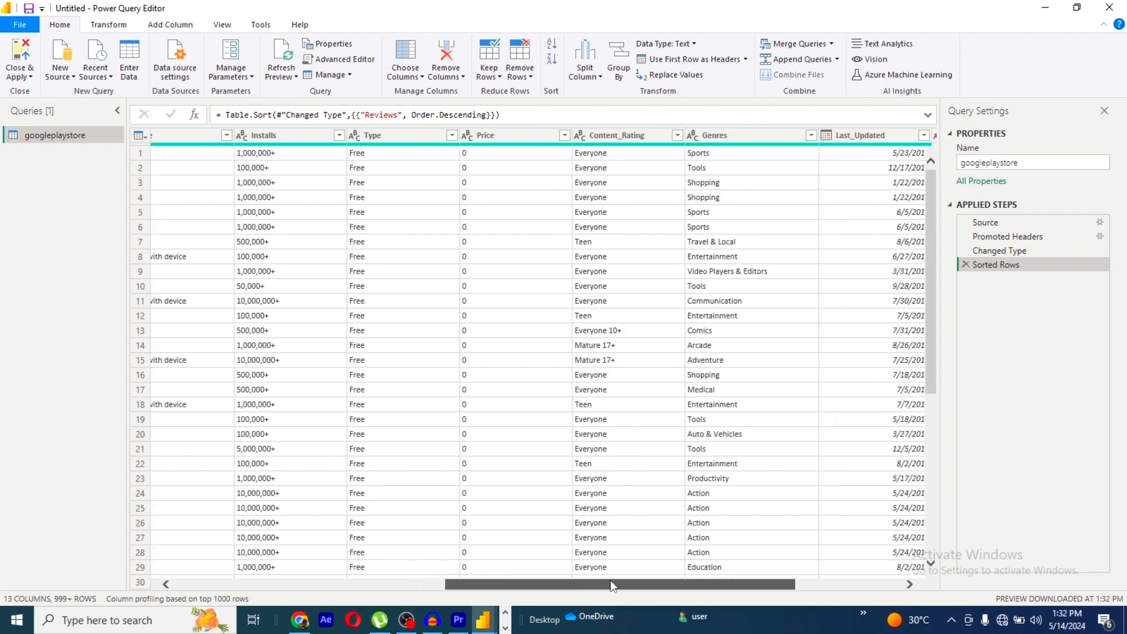
pyautogui.click(623, 140)
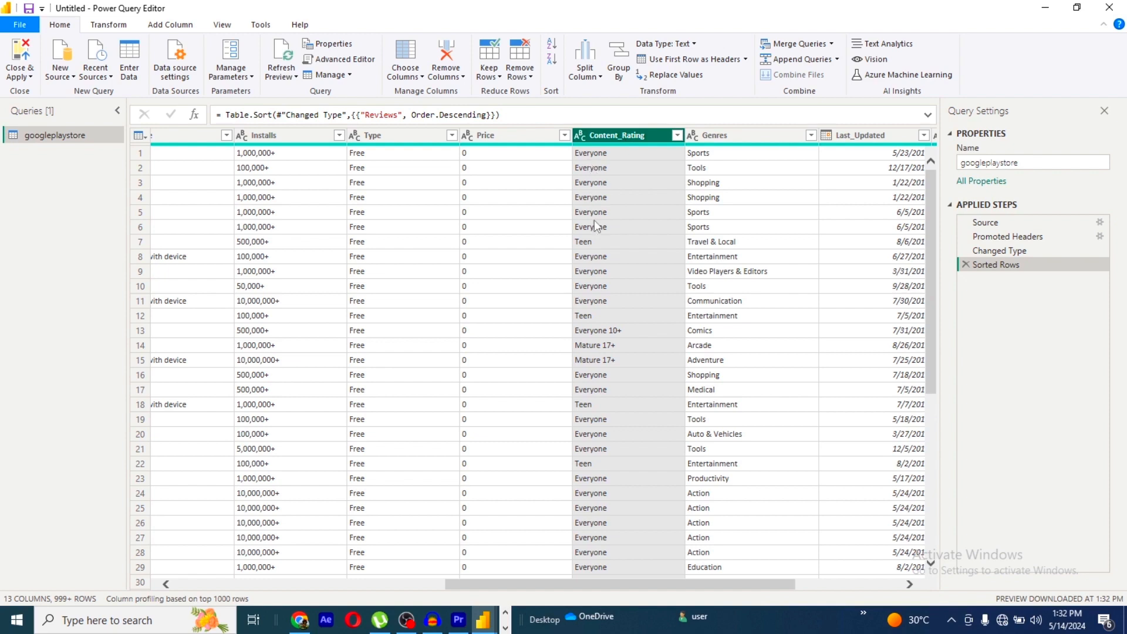
pyautogui.click(592, 246)
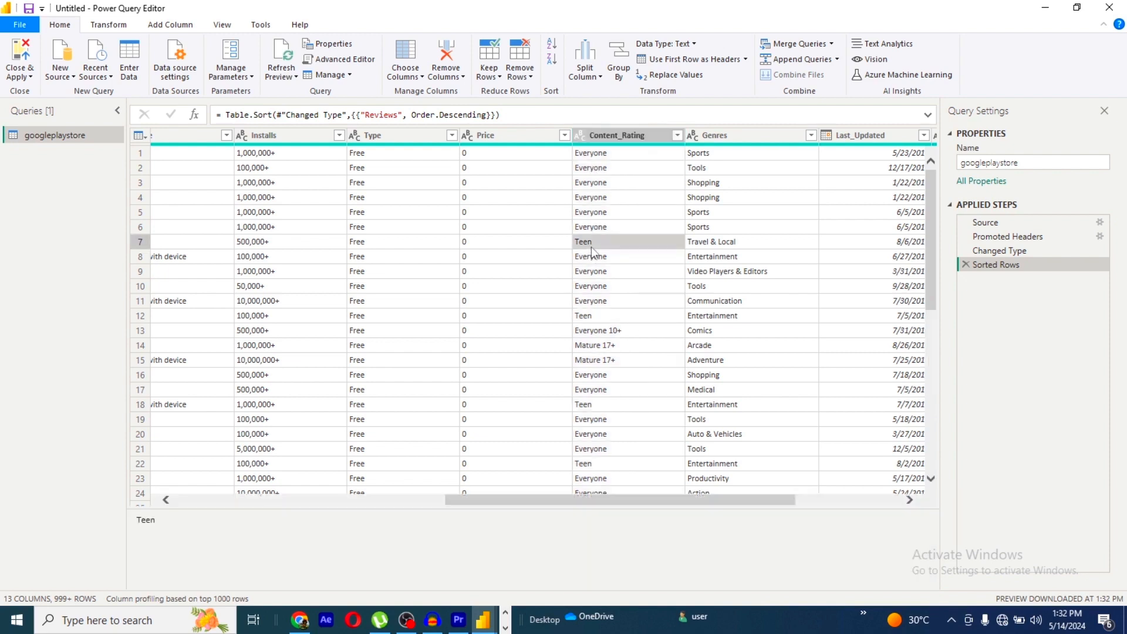
pyautogui.click(642, 139)
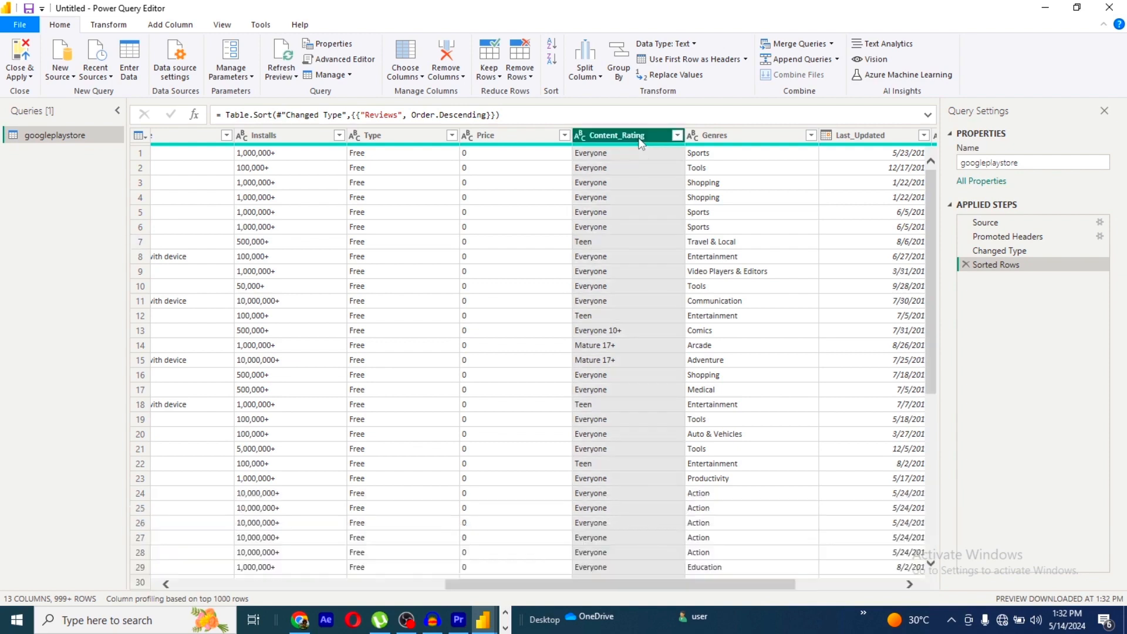
pyautogui.click(677, 136)
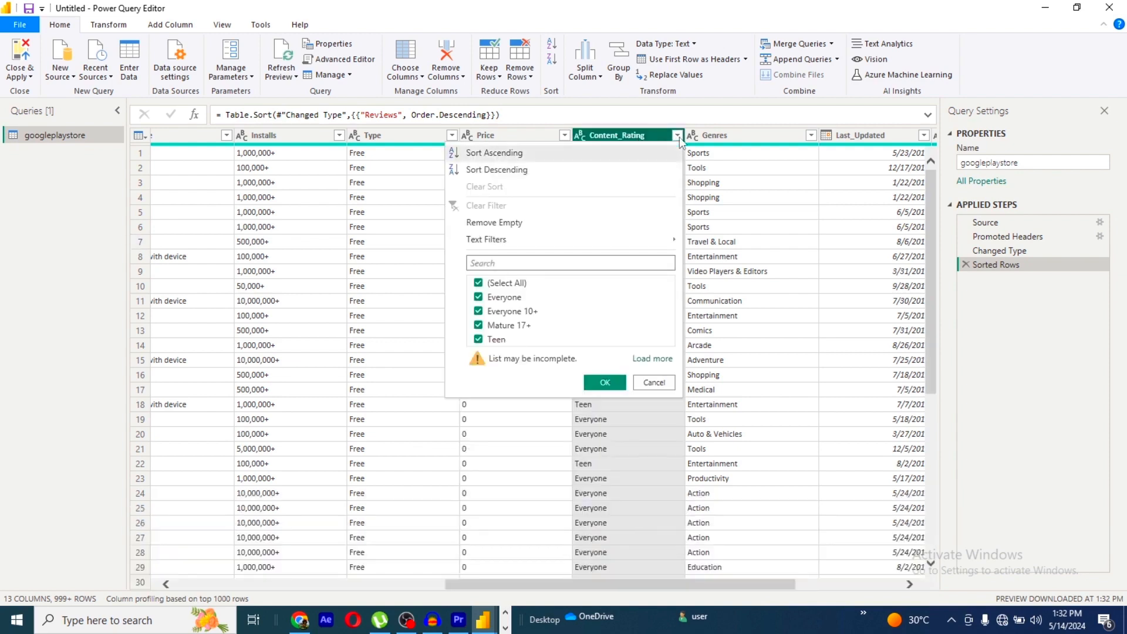
pyautogui.click(479, 283)
pyautogui.click(479, 340)
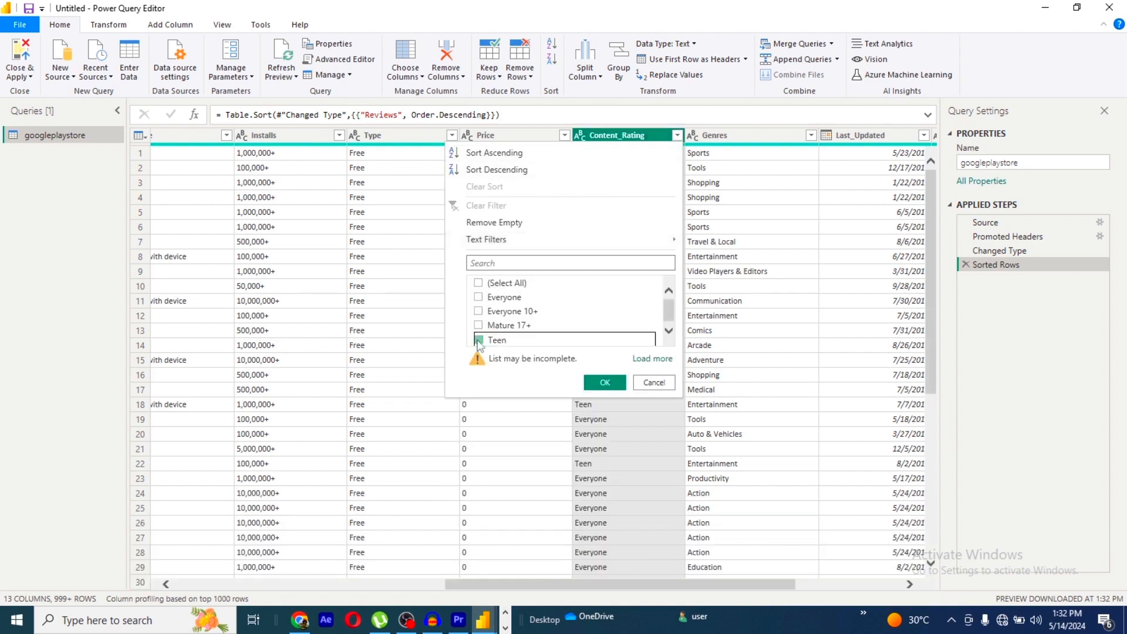
pyautogui.click(605, 382)
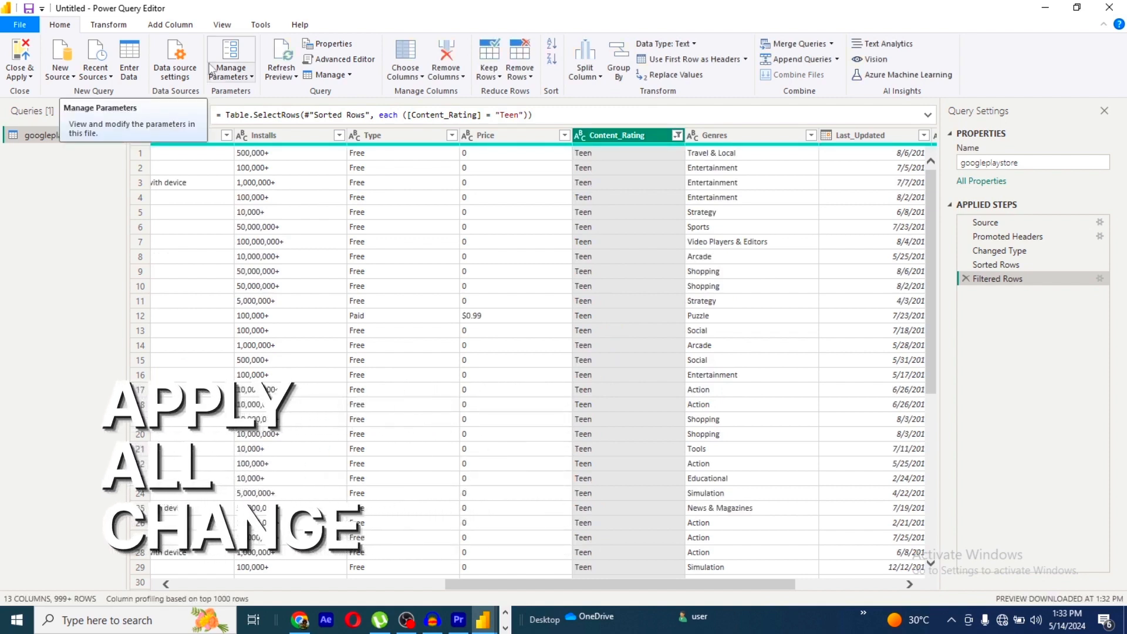
# Step: Close the query editor and apply all query changes to the report
pyautogui.click(31, 78)
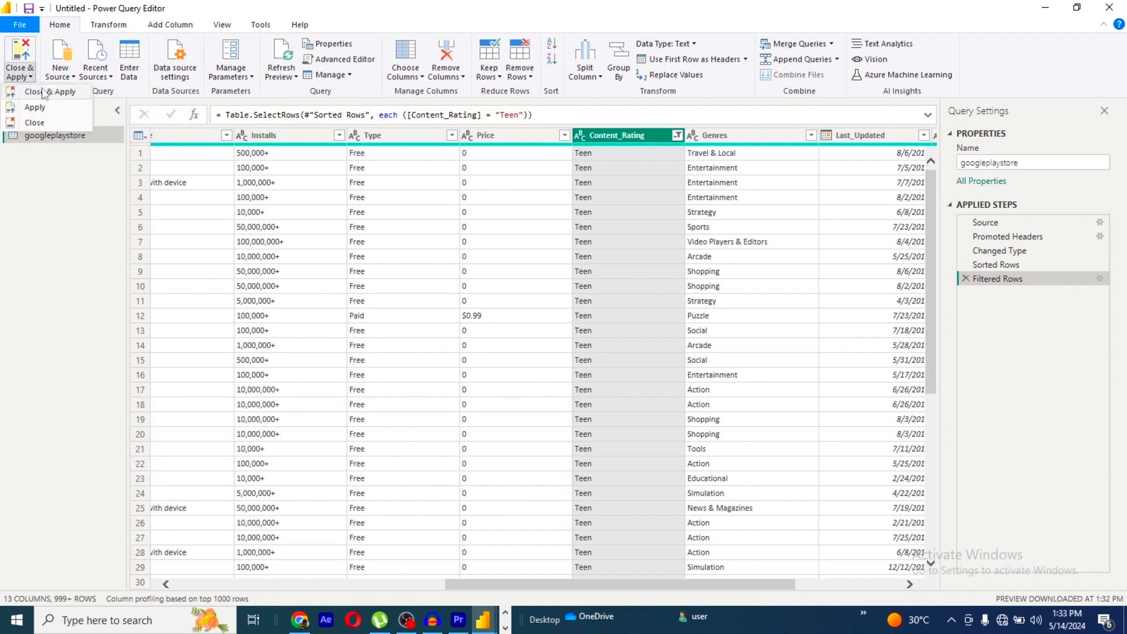
pyautogui.click(46, 94)
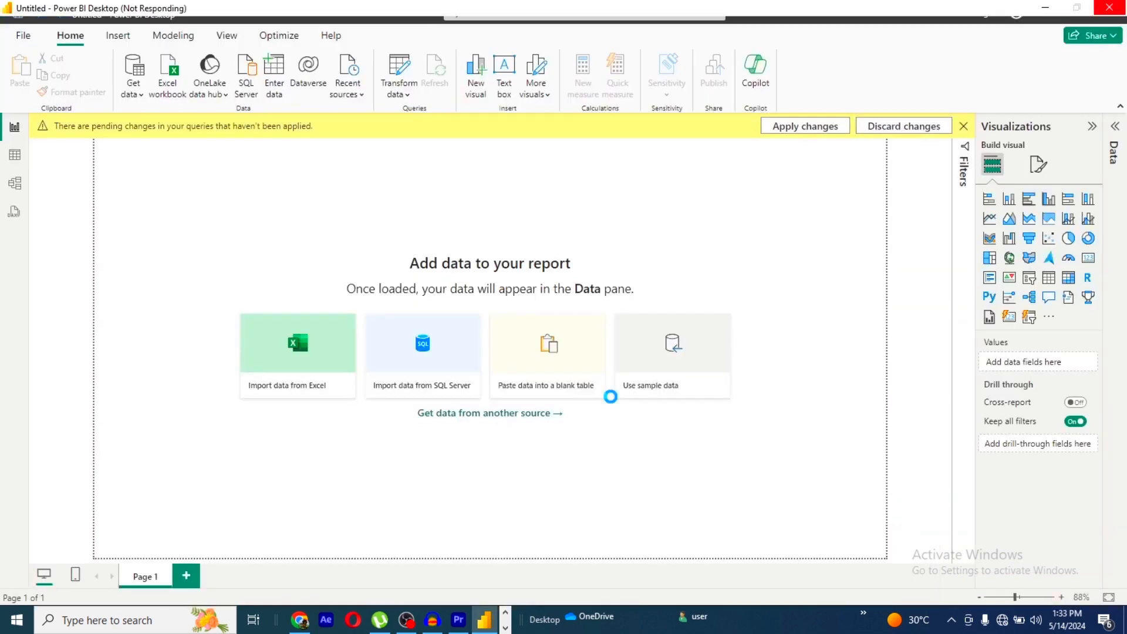